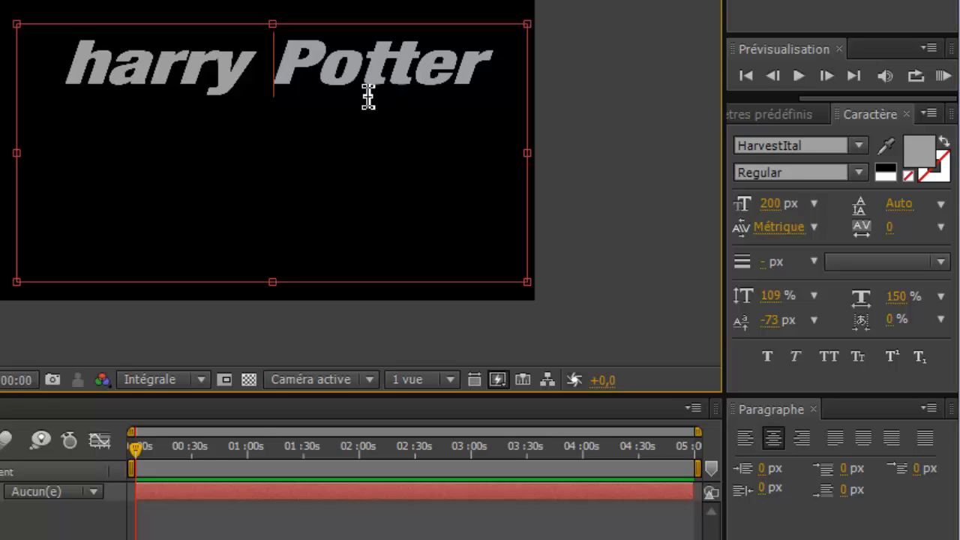
Try to switch the title's font to Harry P with only the text cursor placed in it.
left_click(860, 146)
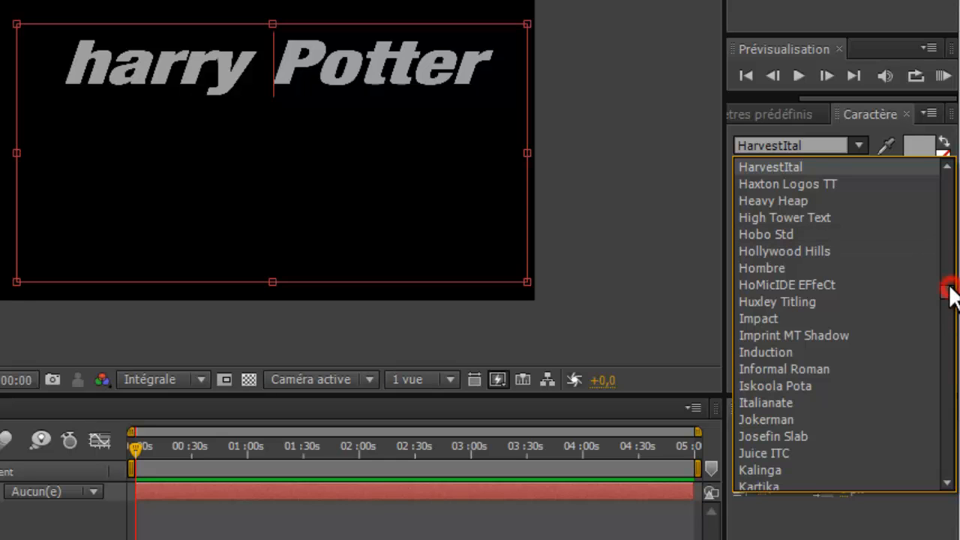
scroll(949, 292, "up", 1)
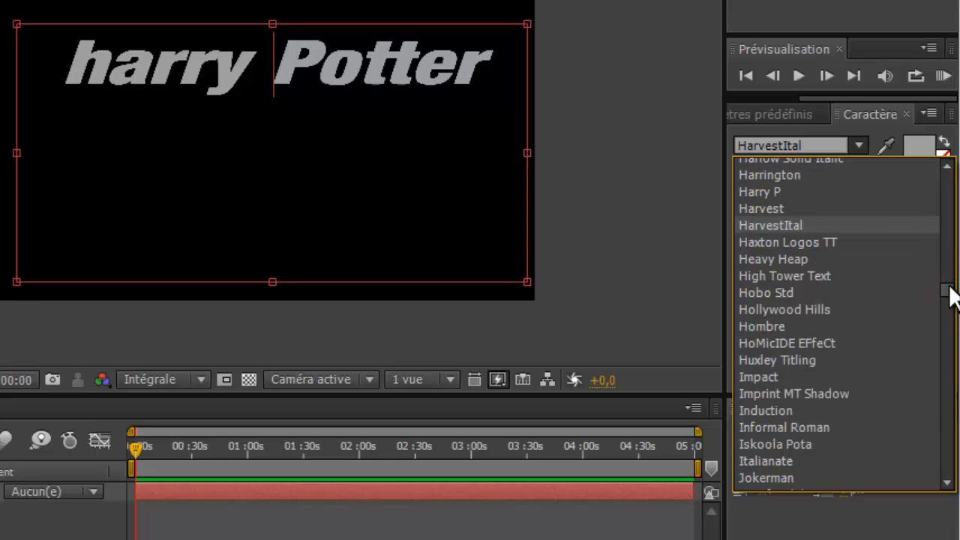
left_click(781, 190)
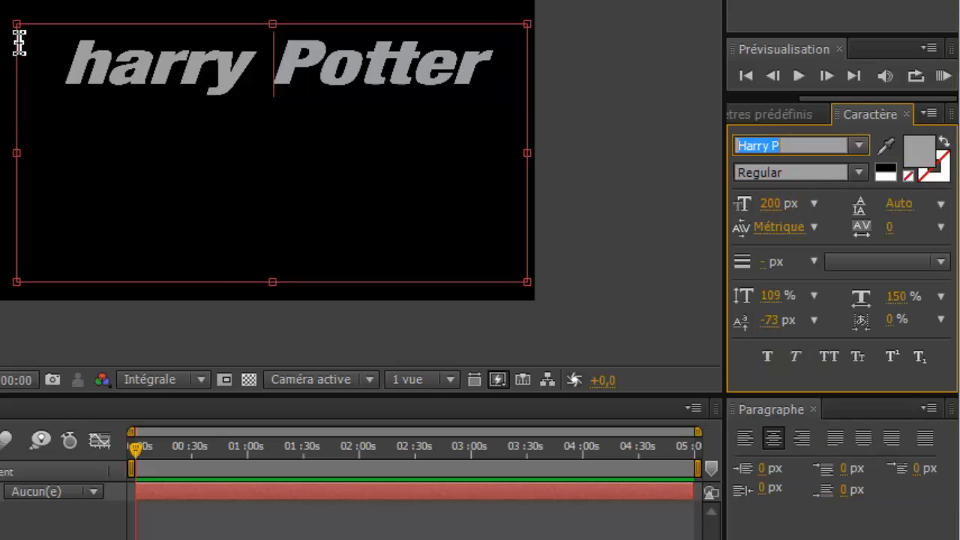
Replace the lowercase h at the start of the title with a capital H.
left_click(110, 65)
key("BackSpace")
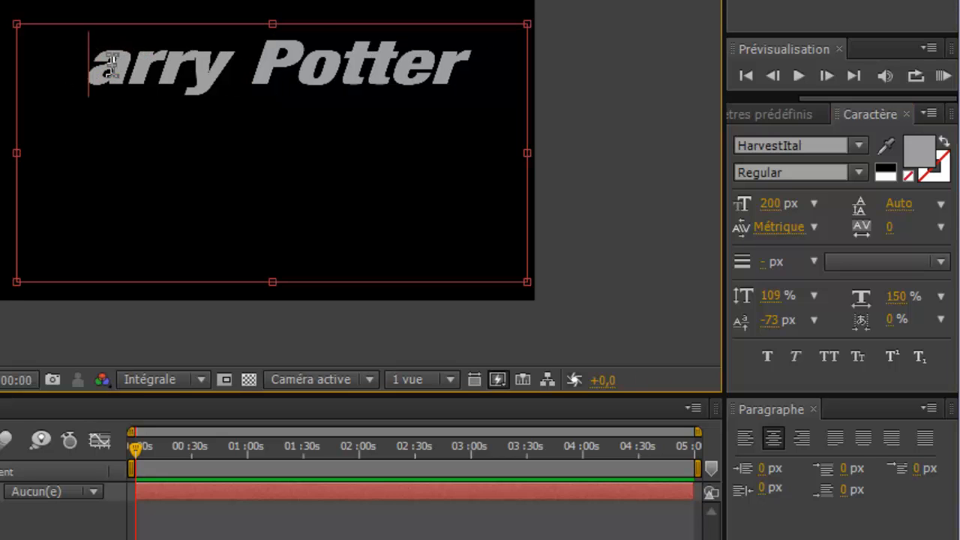
type("H")
Apply the Harry P font to the whole "Harry Potter" title.
left_click_drag(75, 59, 527, 64)
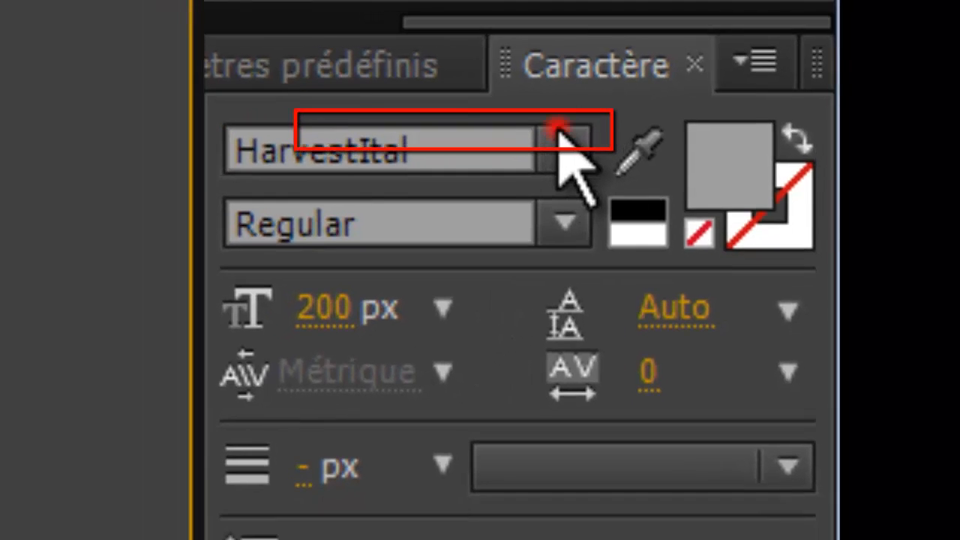
left_click(561, 135)
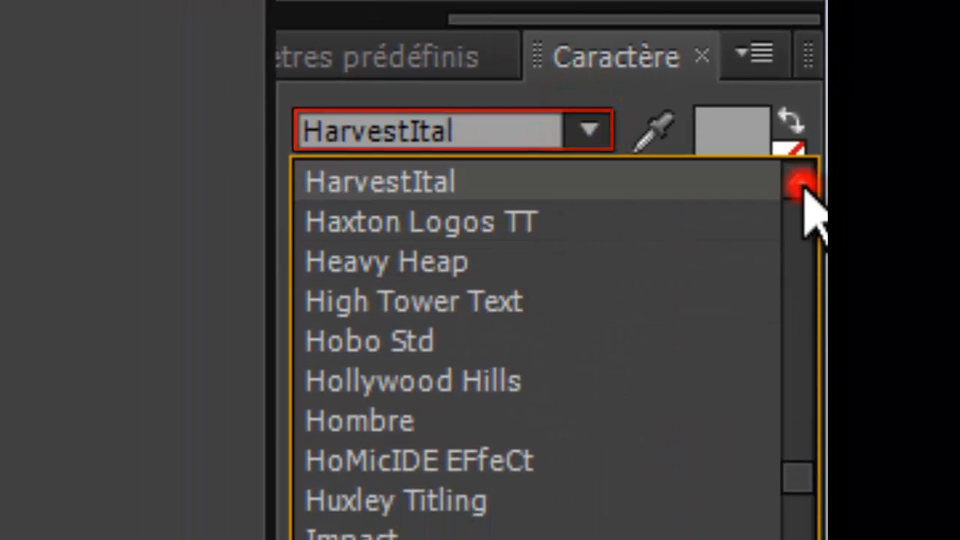
left_click(801, 184)
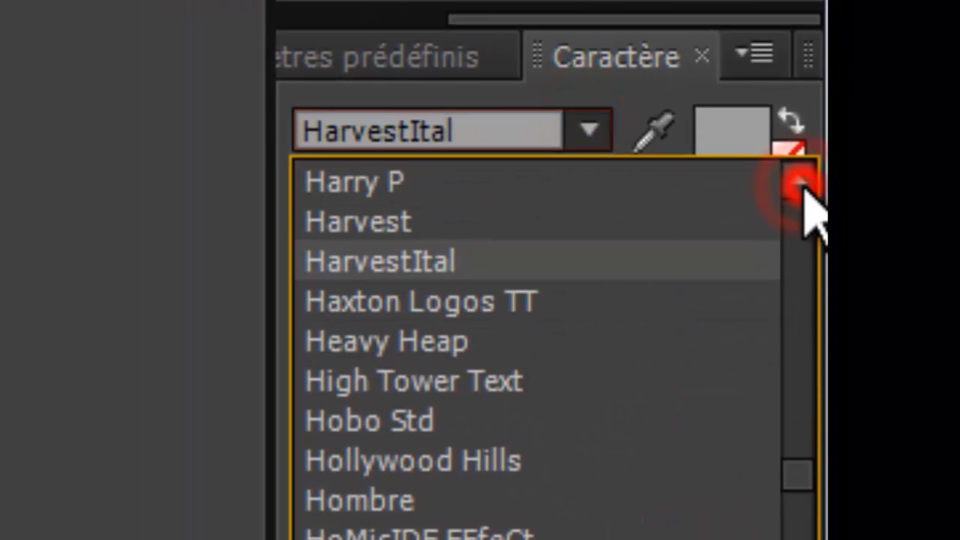
left_click(397, 180)
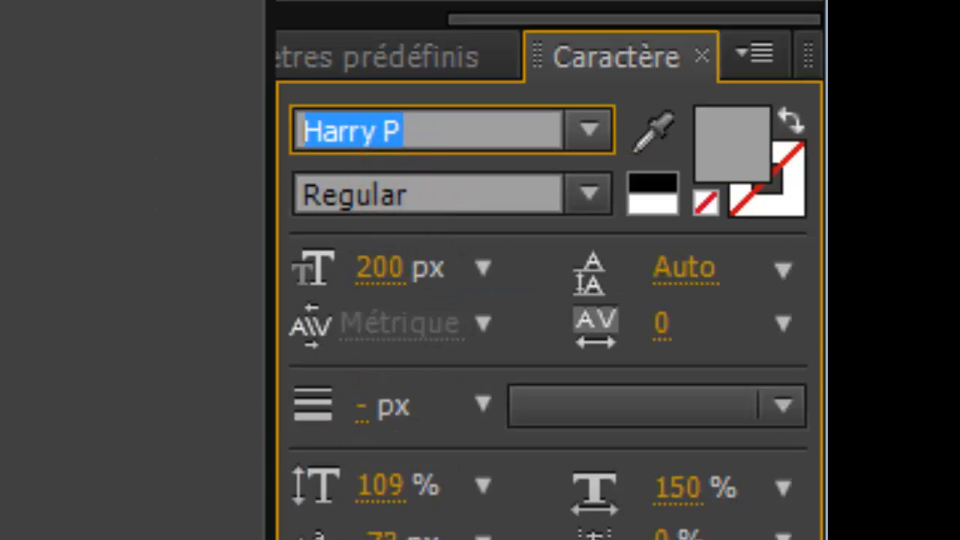
Set the title's font size to 322 px and shorten its text box to fit the single line.
left_click_drag(381, 267, 819, 143)
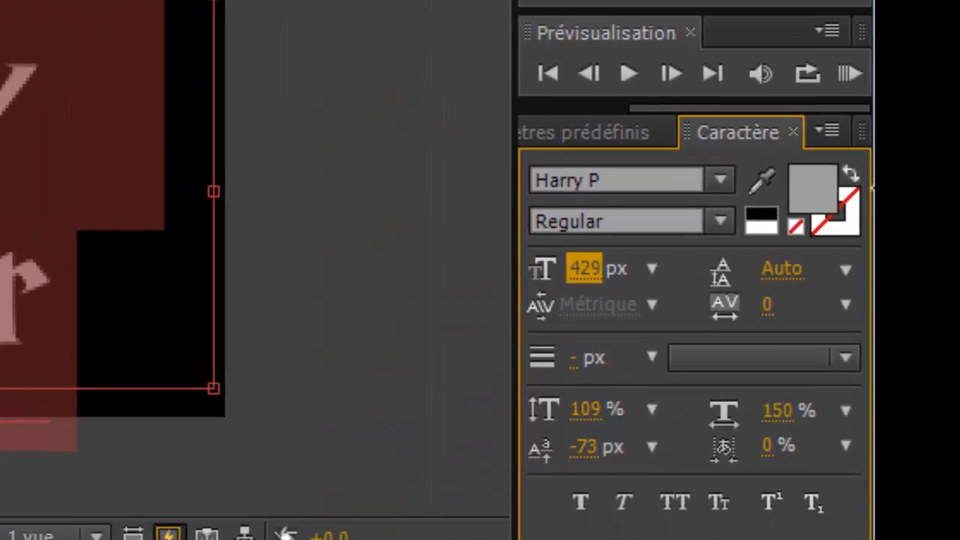
left_click_drag(873, 187, 719, 197)
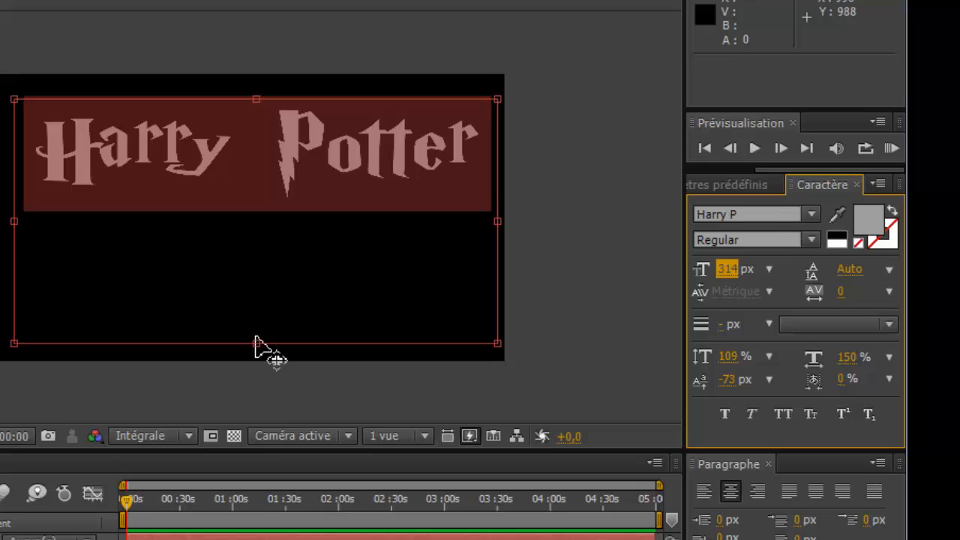
left_click_drag(255, 344, 280, 208)
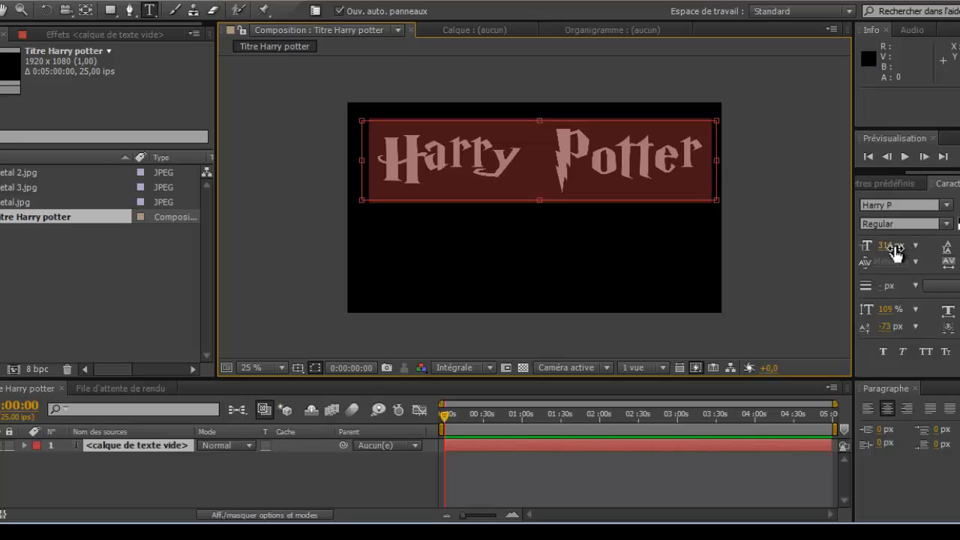
left_click_drag(889, 246, 905, 247)
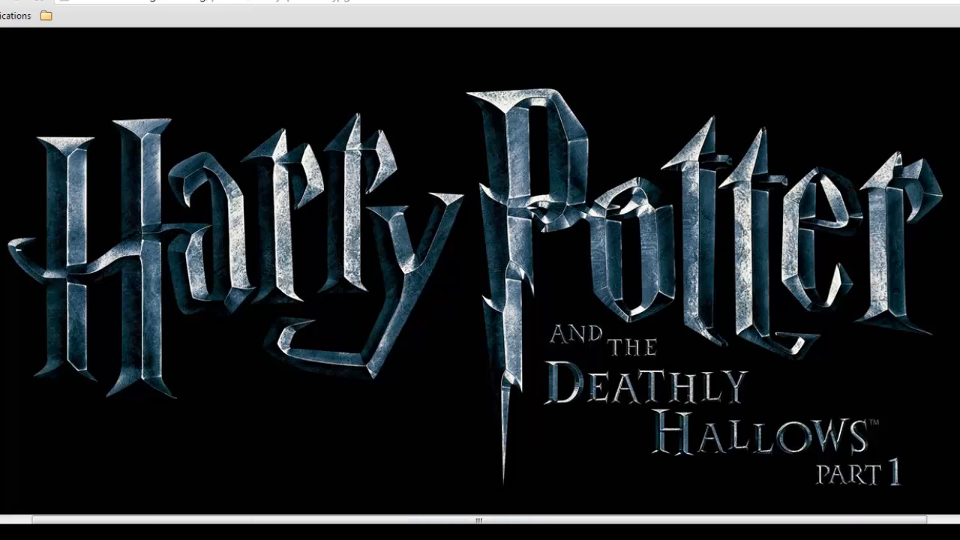
Switch back to After Effects and set the baseline shift of the a in "Harry" to -57 px.
key("alt+Tab")
left_click(621, 163)
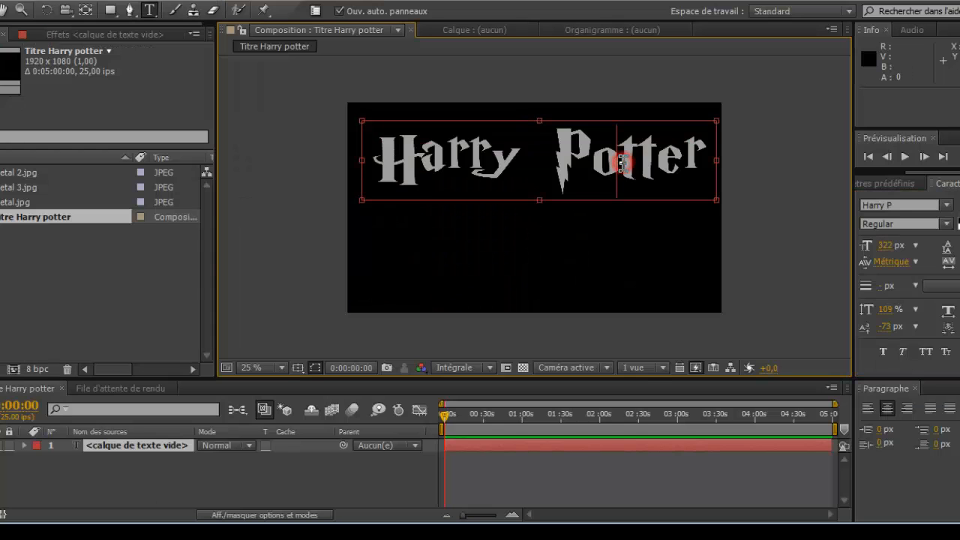
left_click_drag(453, 162, 425, 162)
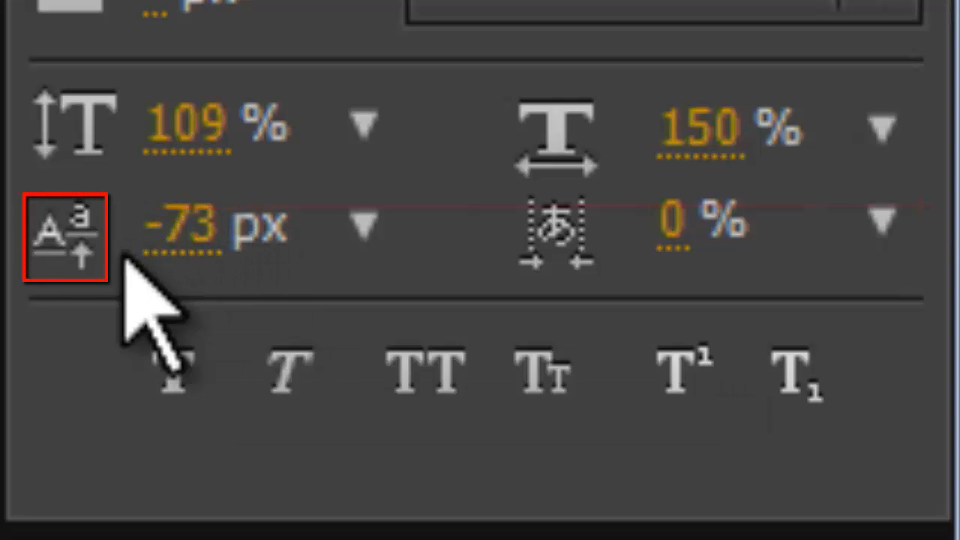
left_click(169, 229)
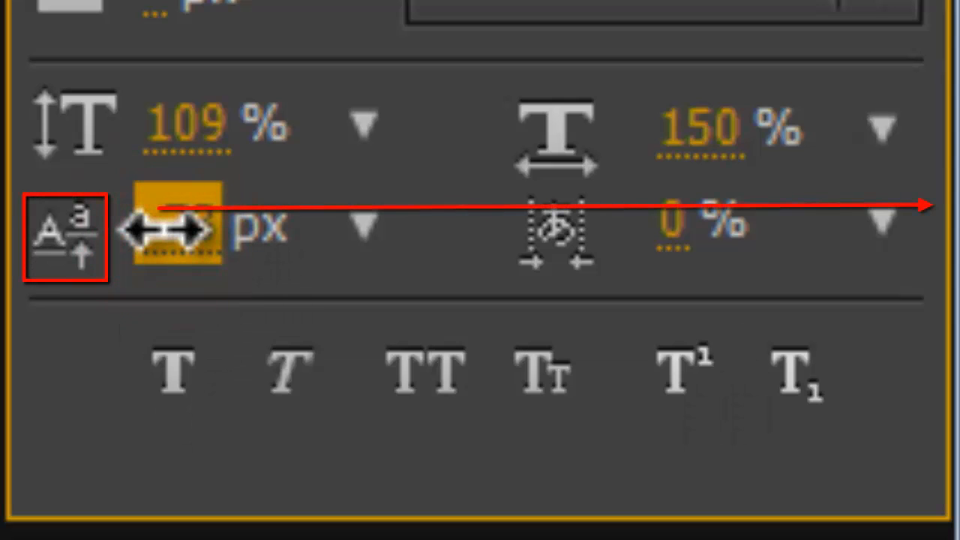
left_click_drag(165, 231, 225, 204)
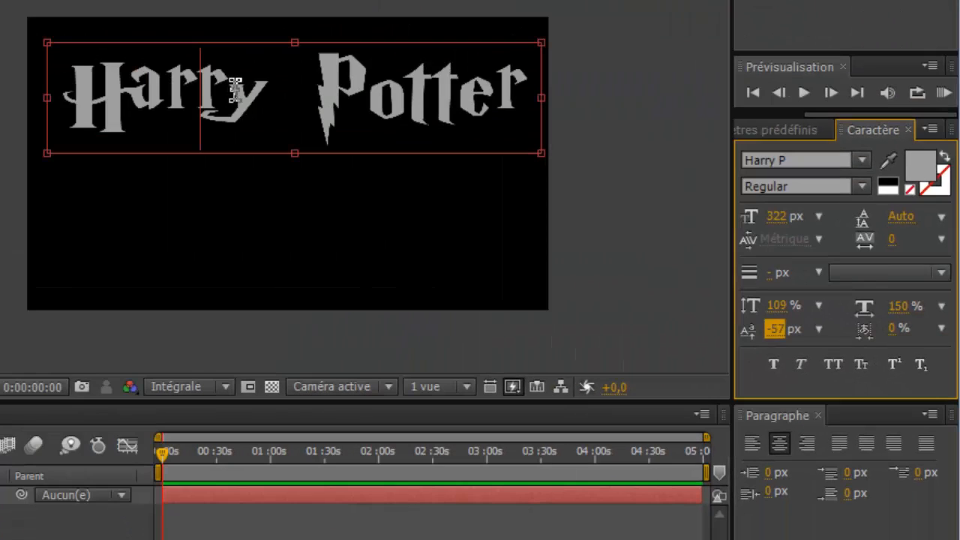
Raise the second r in "Harry" by setting its baseline shift to -51 px.
left_click(233, 90)
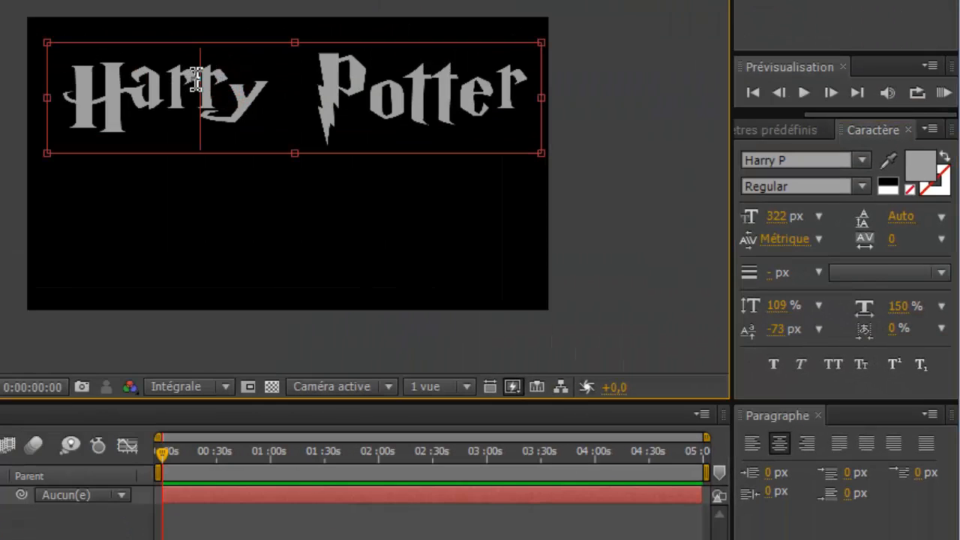
left_click_drag(197, 80, 219, 83)
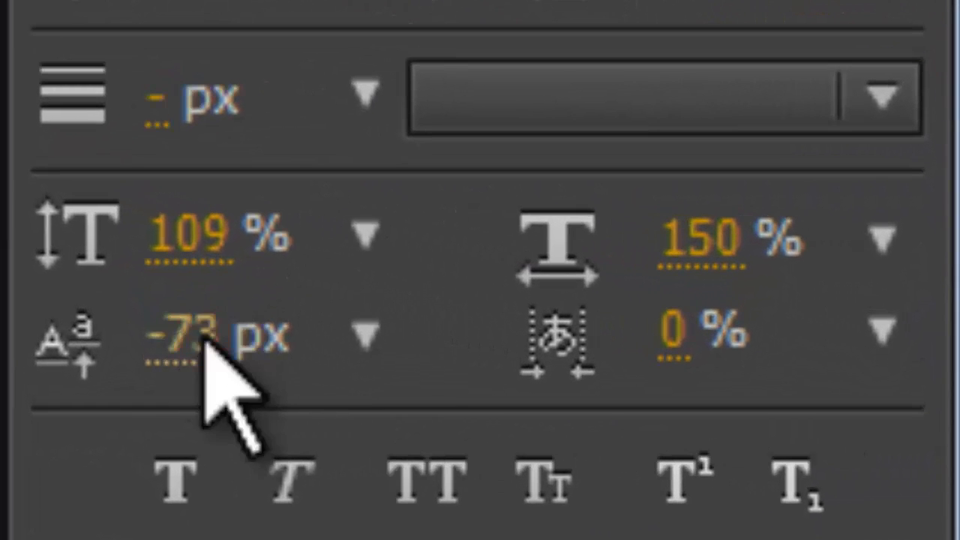
left_click_drag(433, 344, 524, 351)
left_click_drag(322, 277, 337, 276)
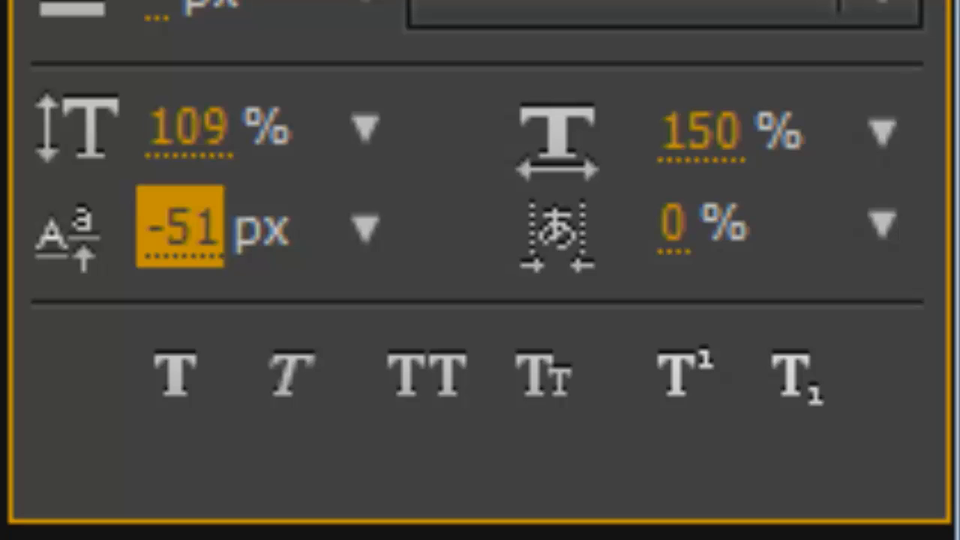
Lower the y in "Harry" to a baseline shift of -89 px and widen it slightly with horizontal scale.
left_click_drag(120, 43, 75, 43)
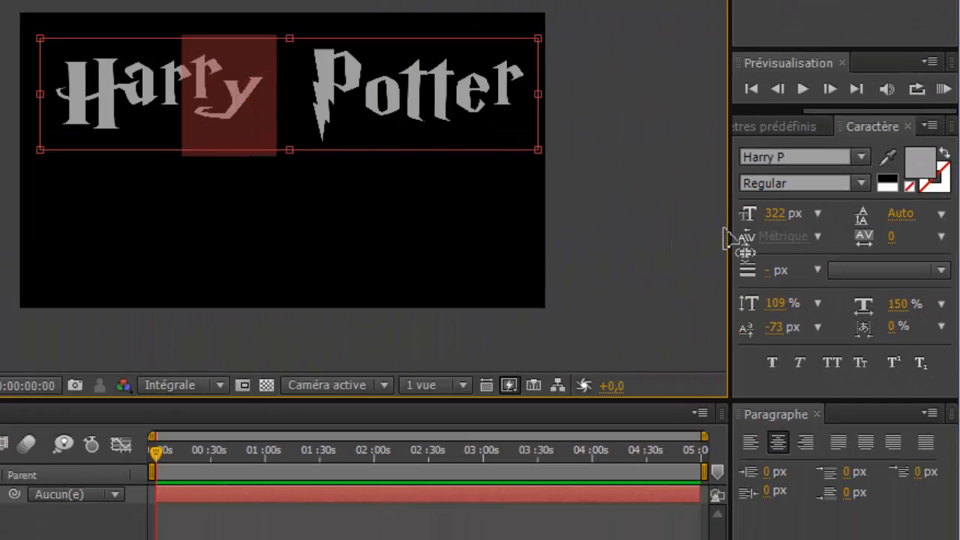
left_click_drag(780, 328, 773, 336)
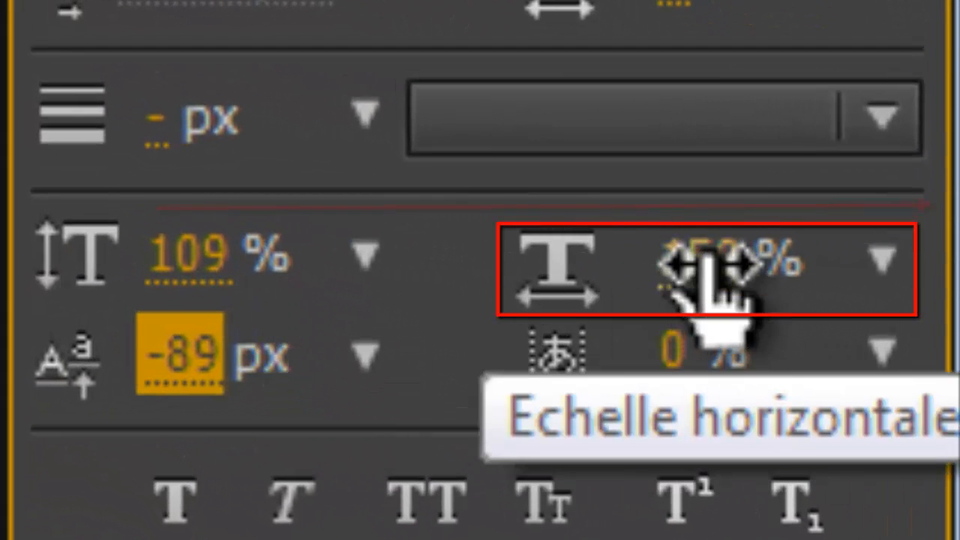
left_click_drag(701, 263, 760, 240)
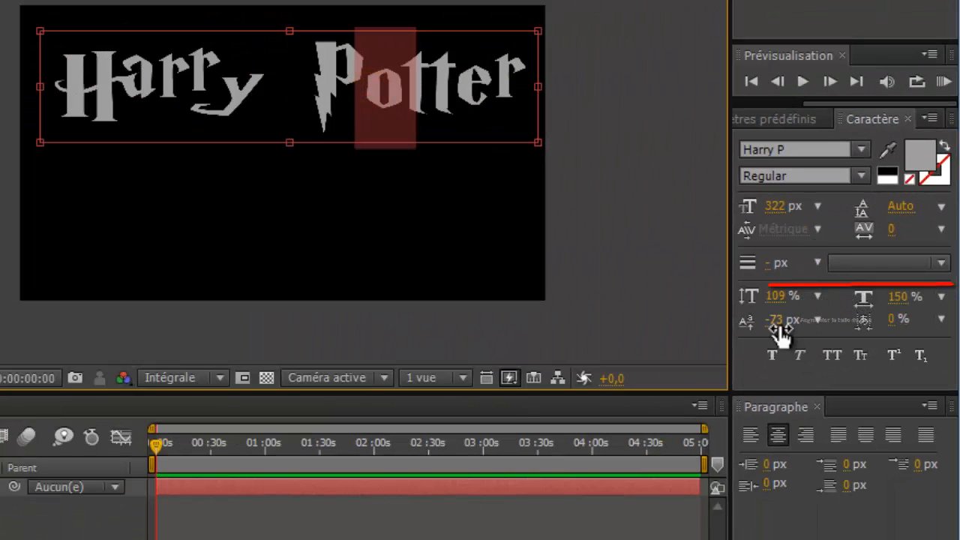
Set the o in "Potter" to a baseline shift of -56 px and a horizontal scale of 133%.
left_click_drag(780, 319, 797, 319)
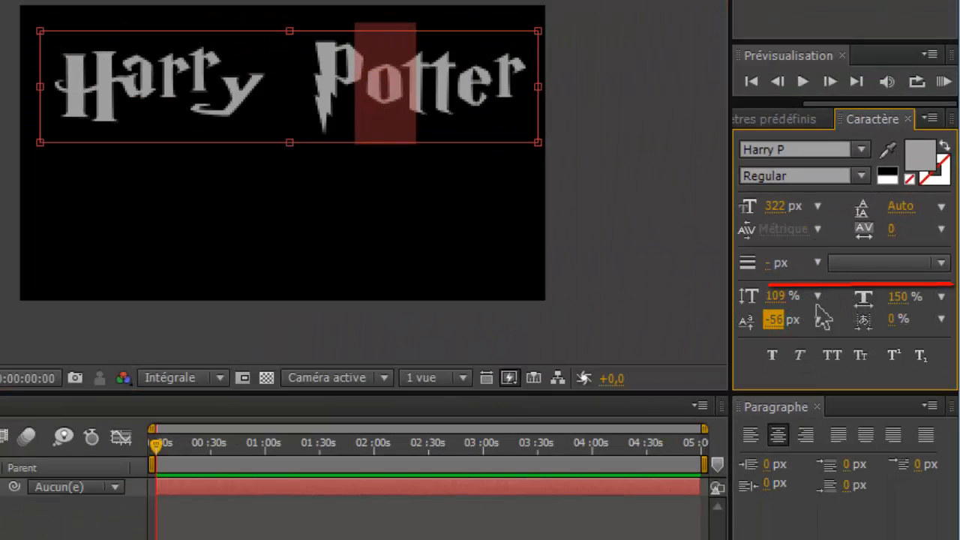
left_click(907, 298)
left_click_drag(903, 298, 885, 300)
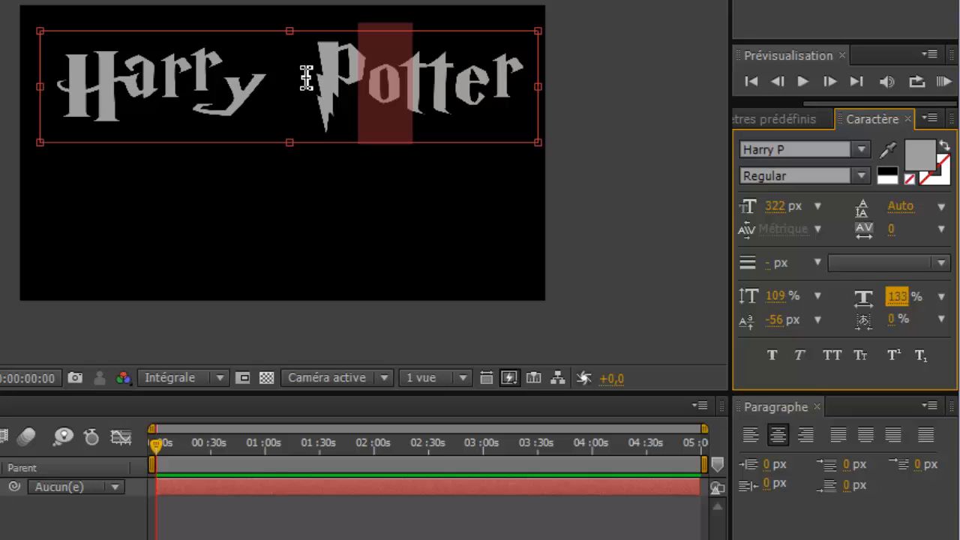
Tighten the P and o of "Potter" with 100% tsume and set the o's horizontal scale to 166%.
left_click_drag(328, 71, 411, 71)
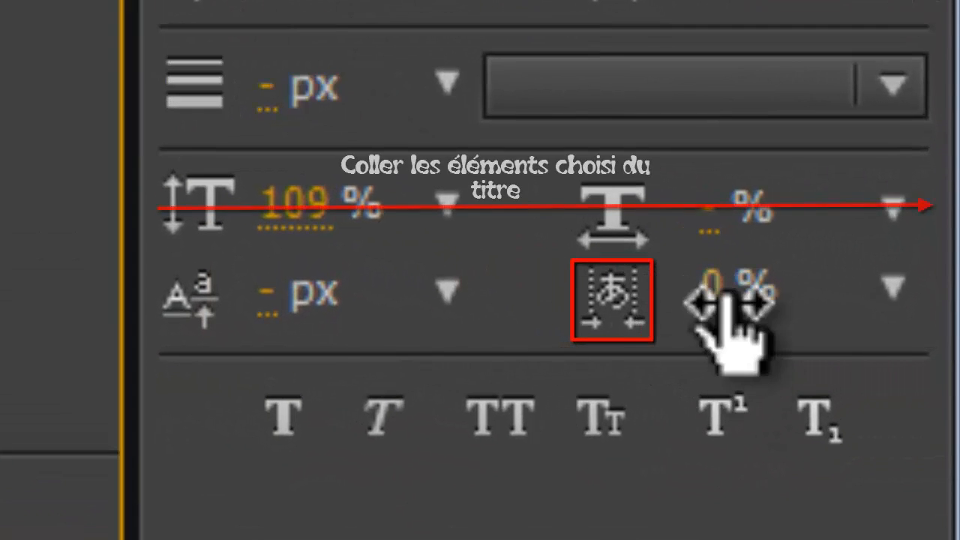
mouse_move(757, 304)
left_mouse_down()
mouse_move(720, 318)
mouse_move(767, 289)
mouse_move(881, 274)
mouse_move(957, 234)
left_mouse_up()
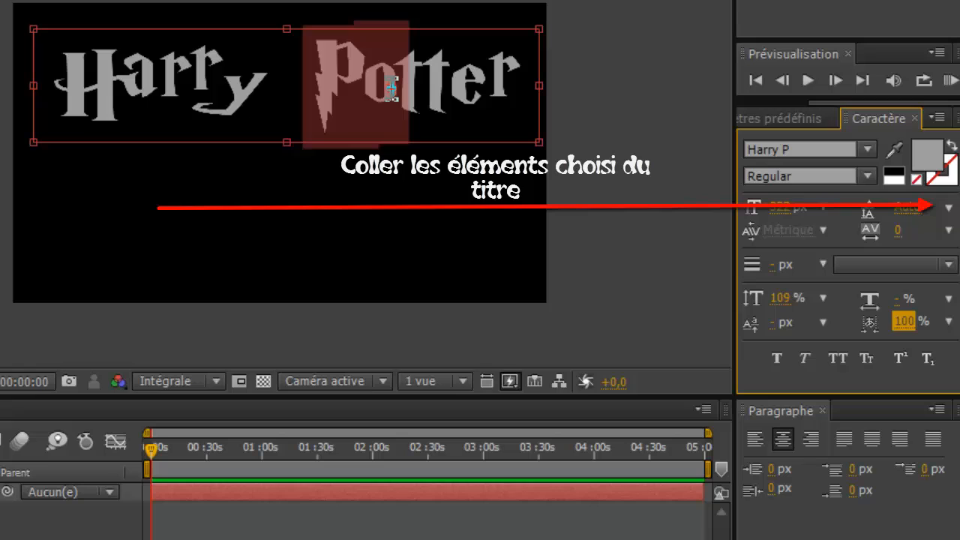
left_click(395, 88)
left_click_drag(398, 88, 381, 88)
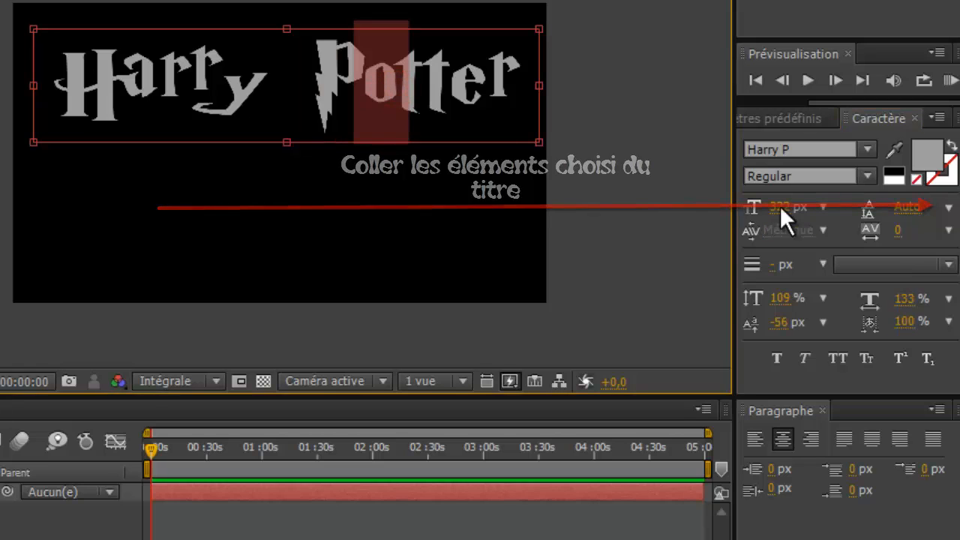
left_click_drag(903, 298, 930, 298)
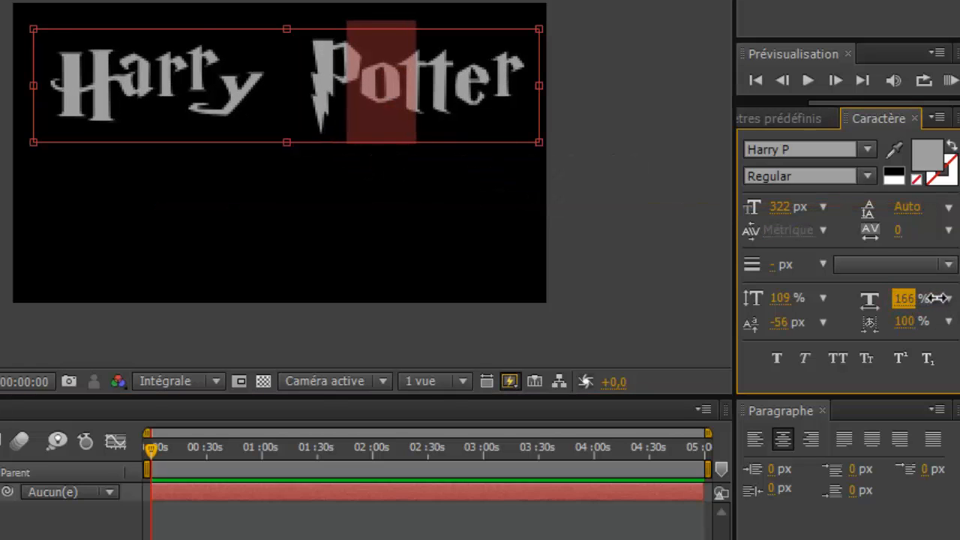
left_click(401, 85)
Raise the first t in "Potter" by setting its baseline shift to -46 px.
left_click(455, 79)
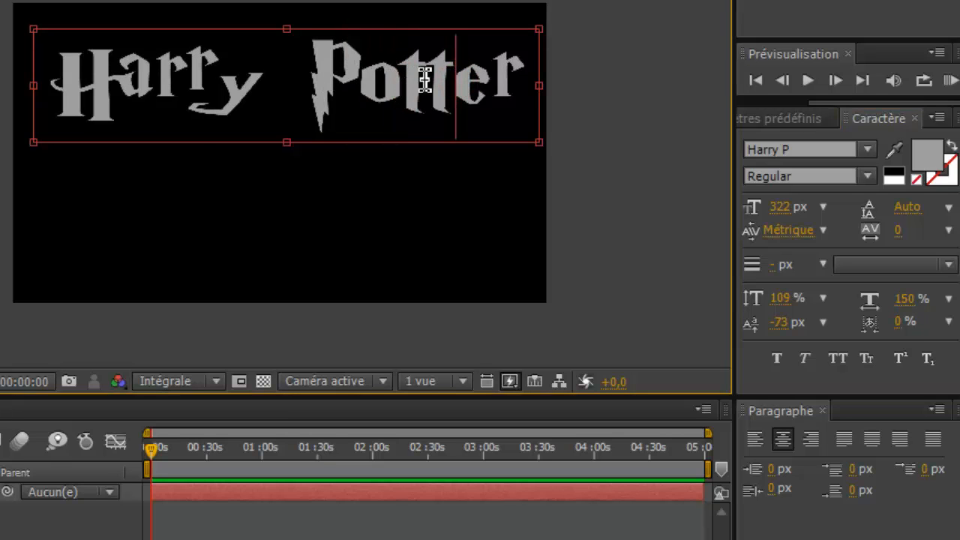
left_click_drag(425, 79, 402, 79)
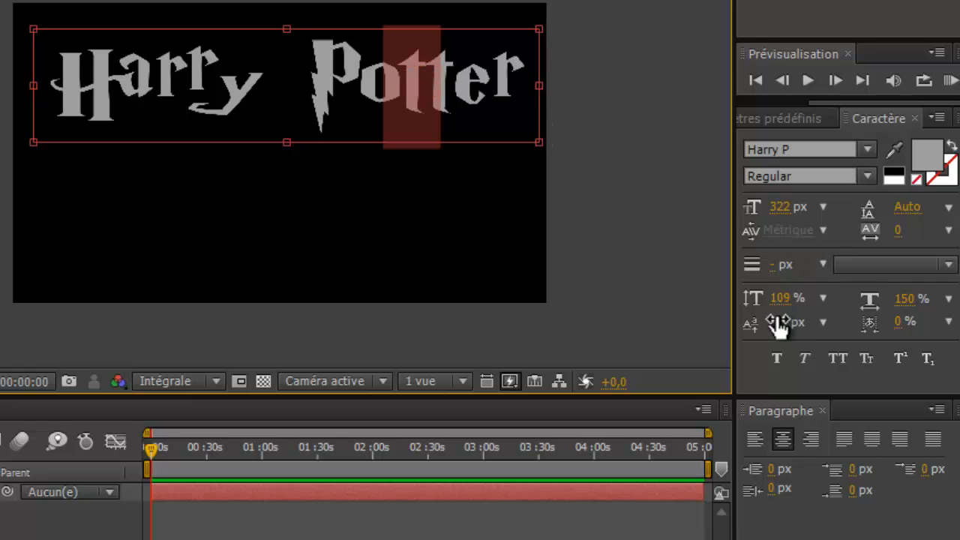
left_click_drag(777, 324, 810, 325)
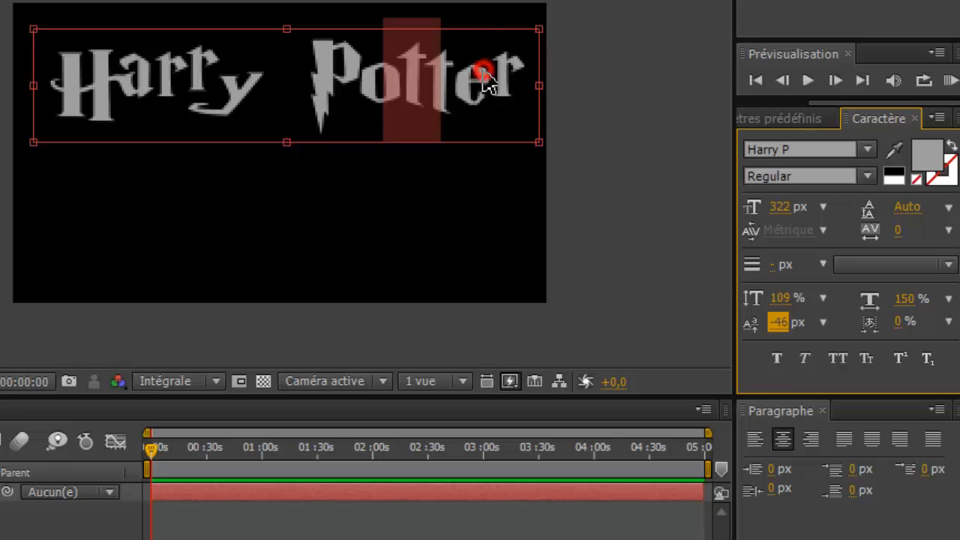
Set the vertical scale of the final r in "Potter" to 118% and lower its baseline shift.
left_click_drag(486, 78, 525, 72)
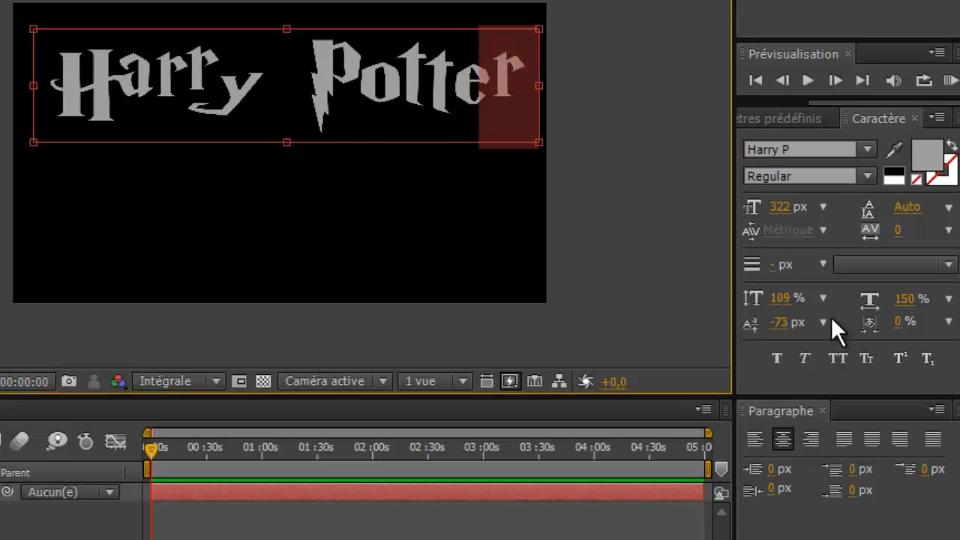
left_click_drag(789, 327, 784, 306)
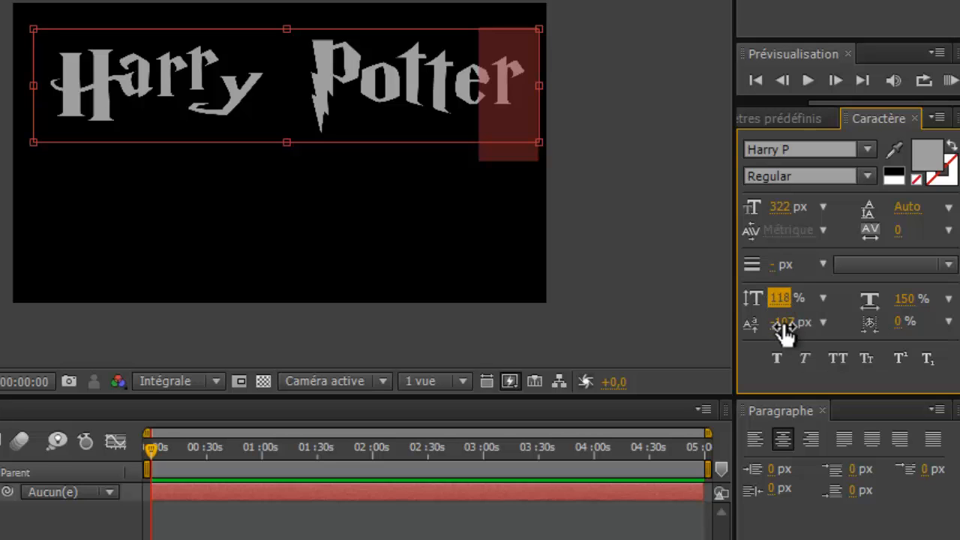
left_click_drag(782, 321, 765, 324)
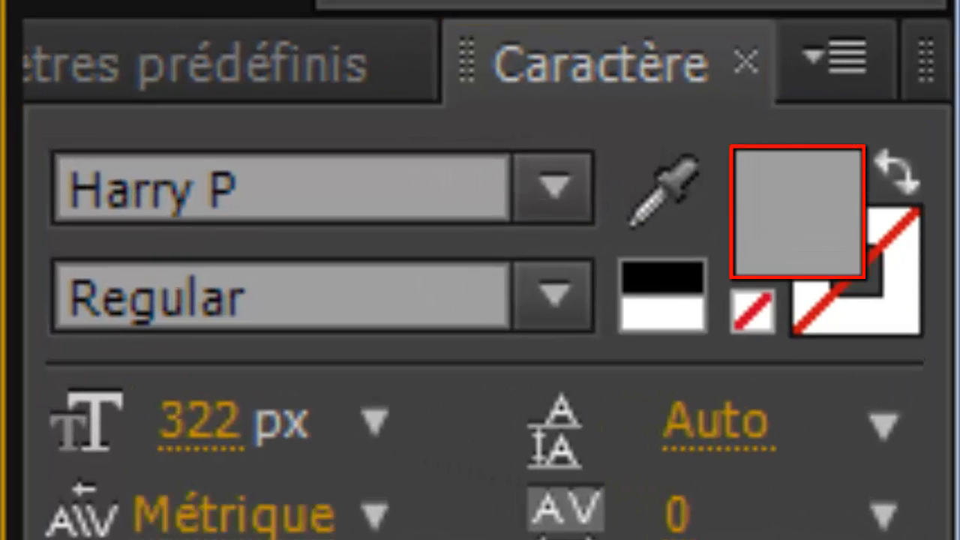
Set the title text's fill colour to grey 9E9E9E and finish editing the text.
left_click(816, 189)
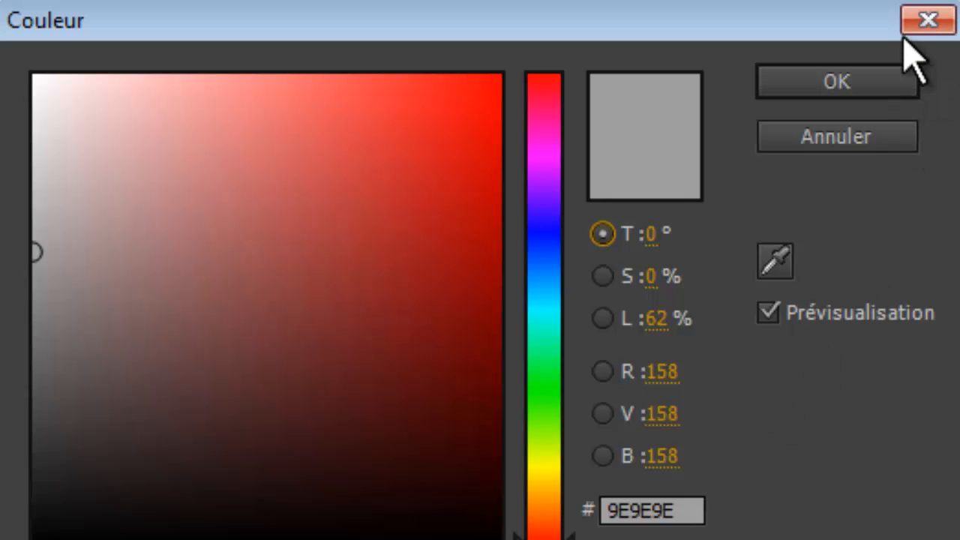
left_click(855, 84)
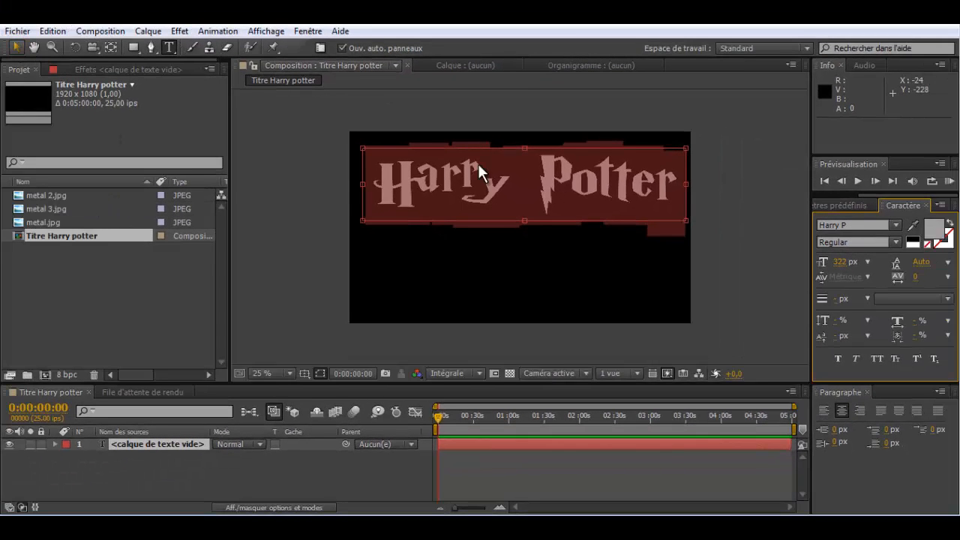
key("KP_Enter")
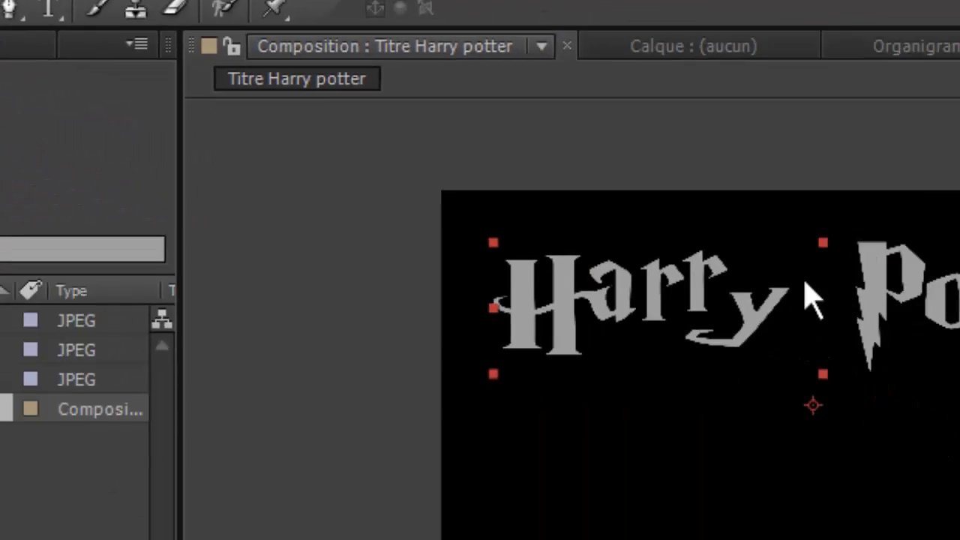
Move the Harry Potter title down towards the middle of the composition and stretch it slightly taller.
left_click_drag(920, 308, 918, 387)
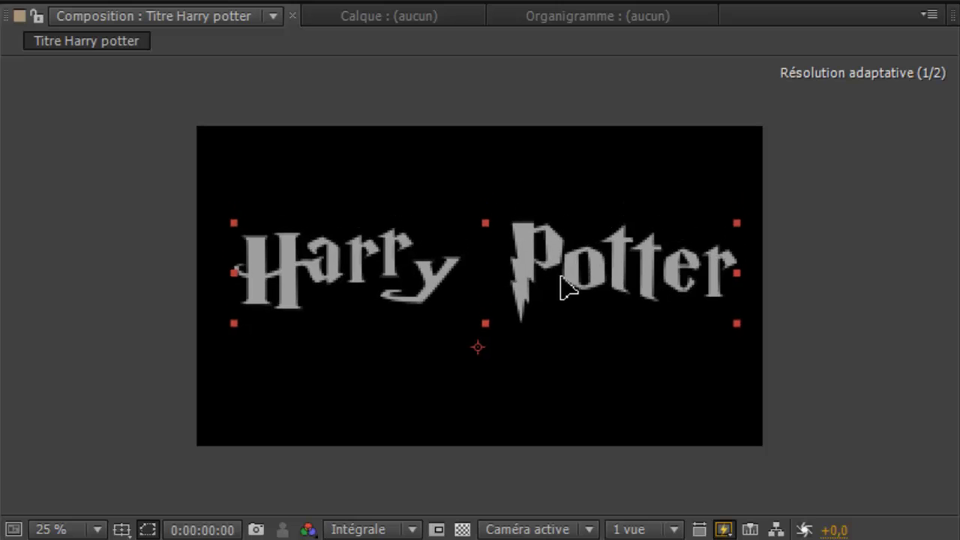
left_click_drag(561, 277, 564, 274)
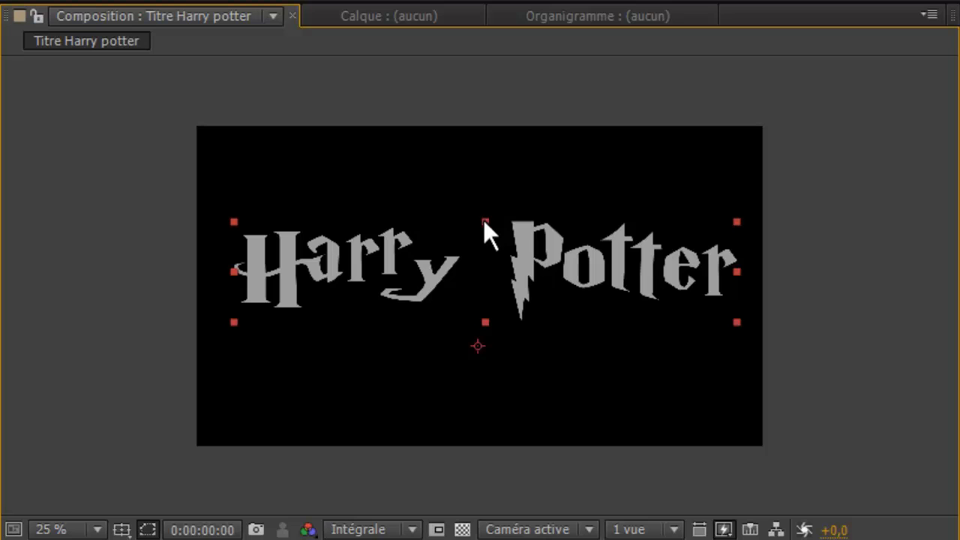
left_click_drag(483, 219, 480, 204)
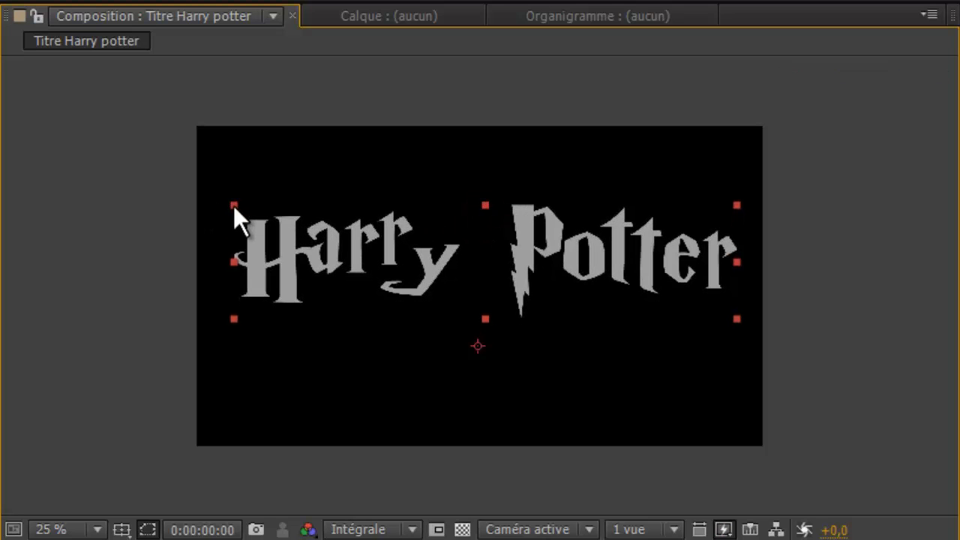
mouse_move(235, 259)
left_mouse_down()
mouse_move(221, 259)
mouse_move(237, 258)
left_mouse_up()
mouse_move(317, 256)
left_mouse_down()
mouse_move(302, 257)
mouse_move(314, 258)
left_mouse_up()
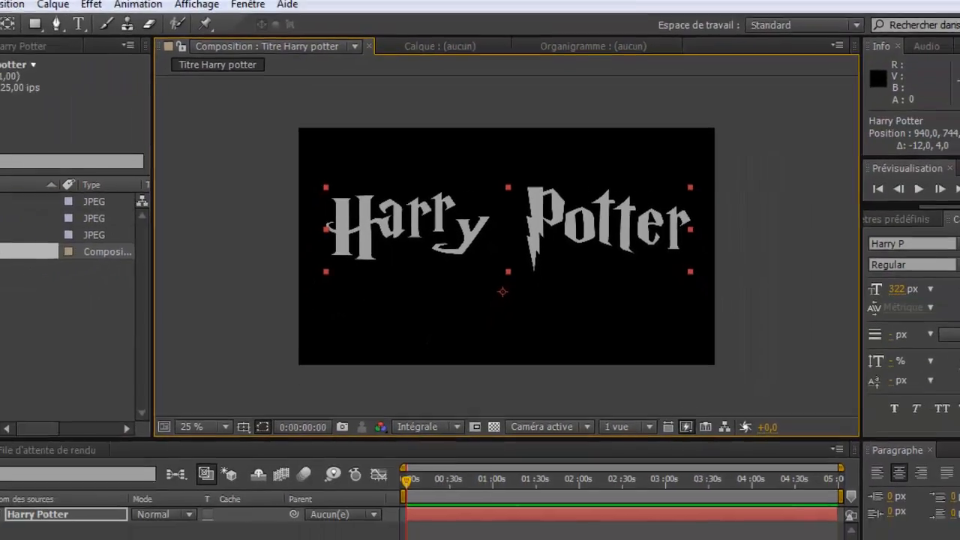
left_click(181, 475)
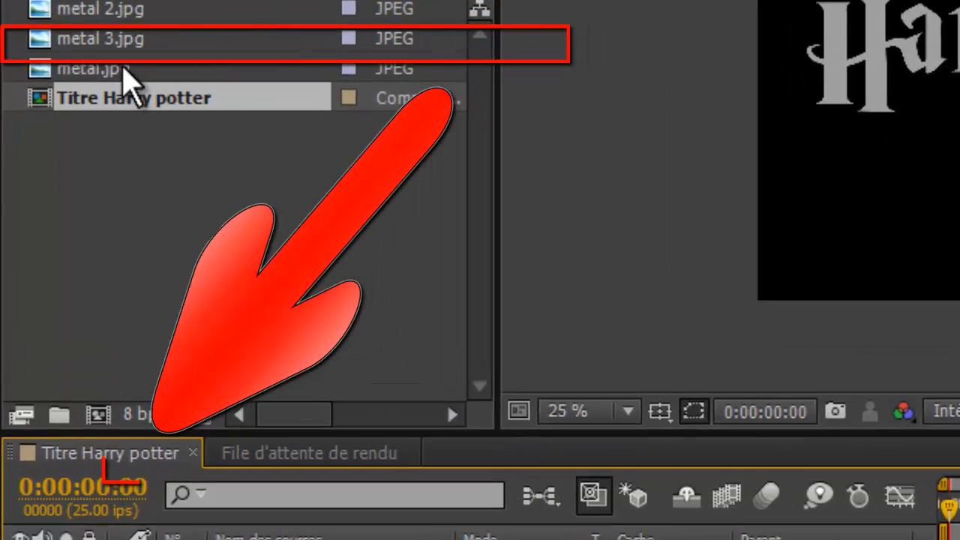
Create a composition from metal.jpg and open the metal.jpg footage for preview.
left_click(120, 69)
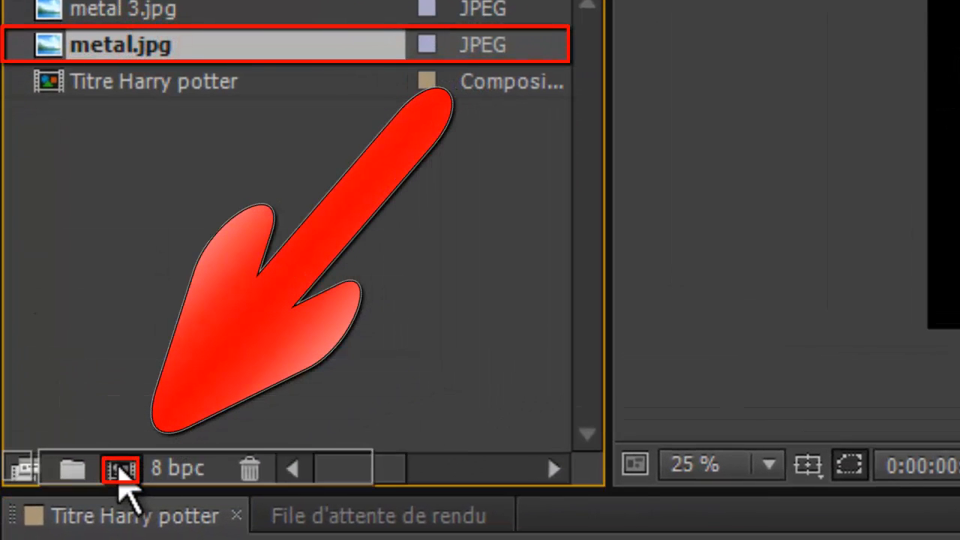
left_click(120, 473)
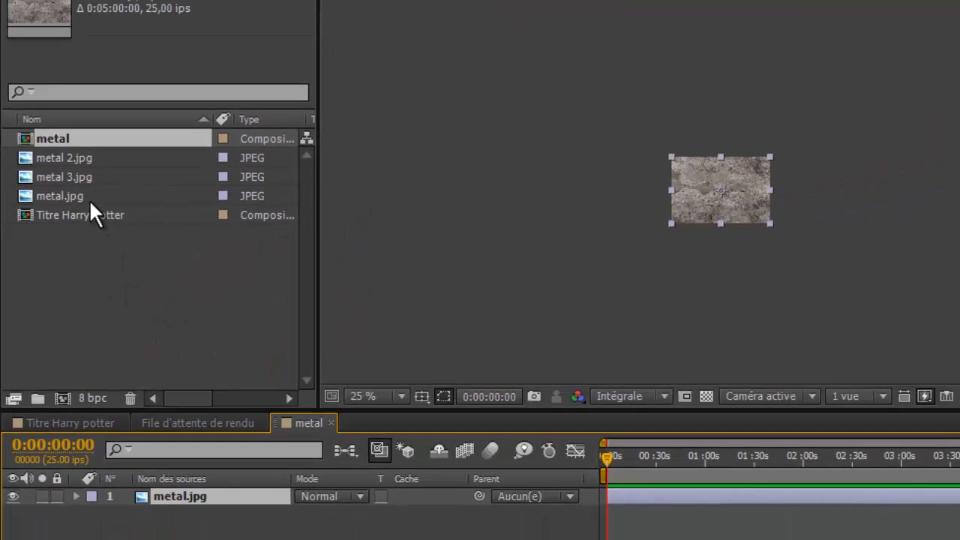
double_click(84, 196)
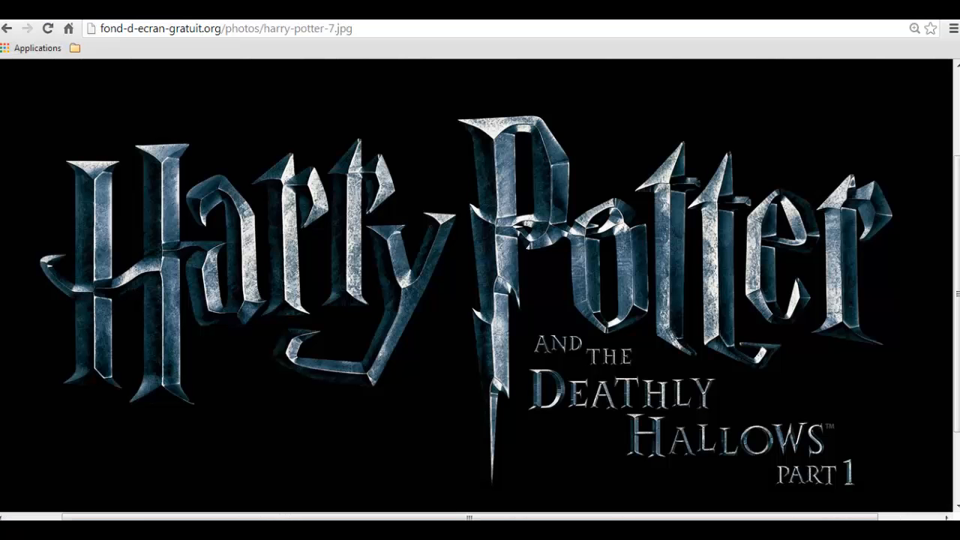
Switch to the web browser and look through the Google image results for "texture métal" for suitable metal textures.
left_click(99, 15)
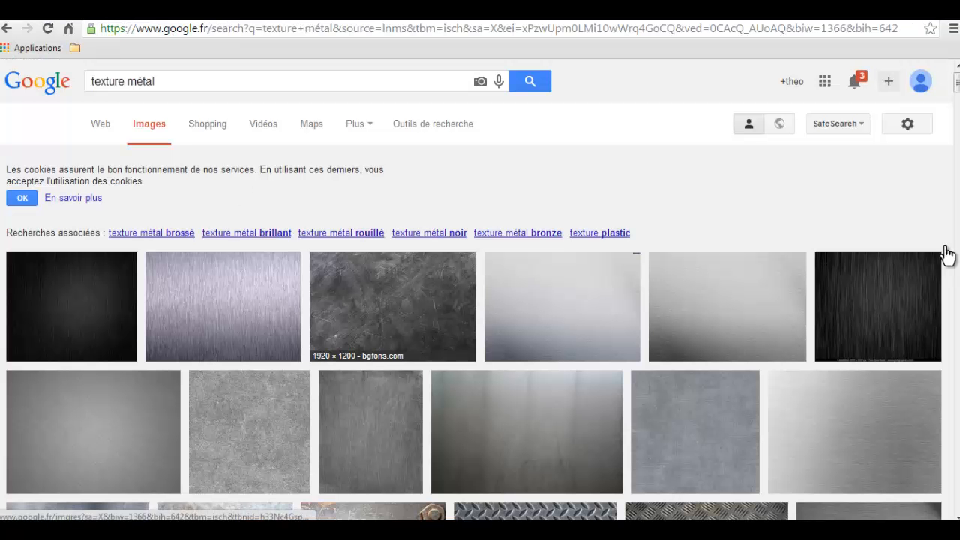
scroll(480, 290, "down", 7)
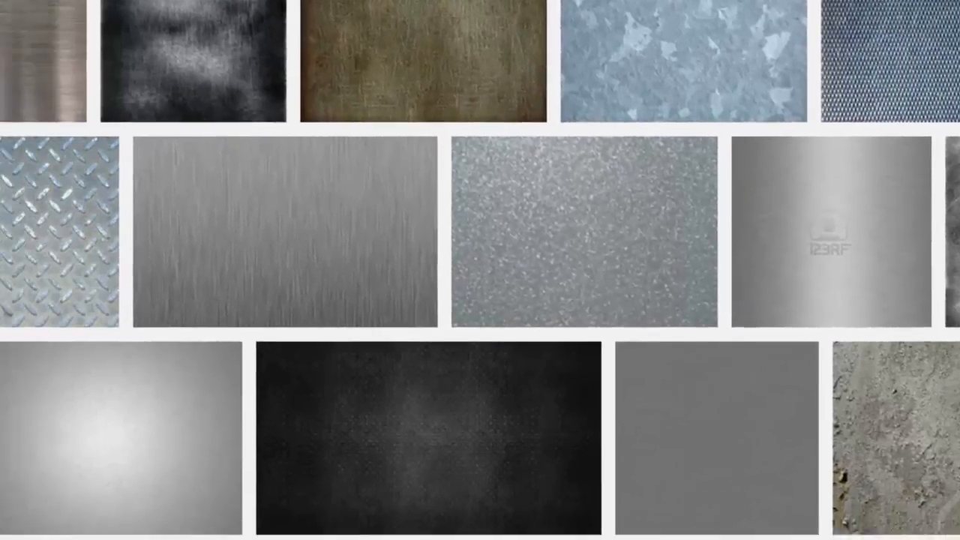
scroll(480, 270, "down", 5)
scroll(480, 270, "up", 3)
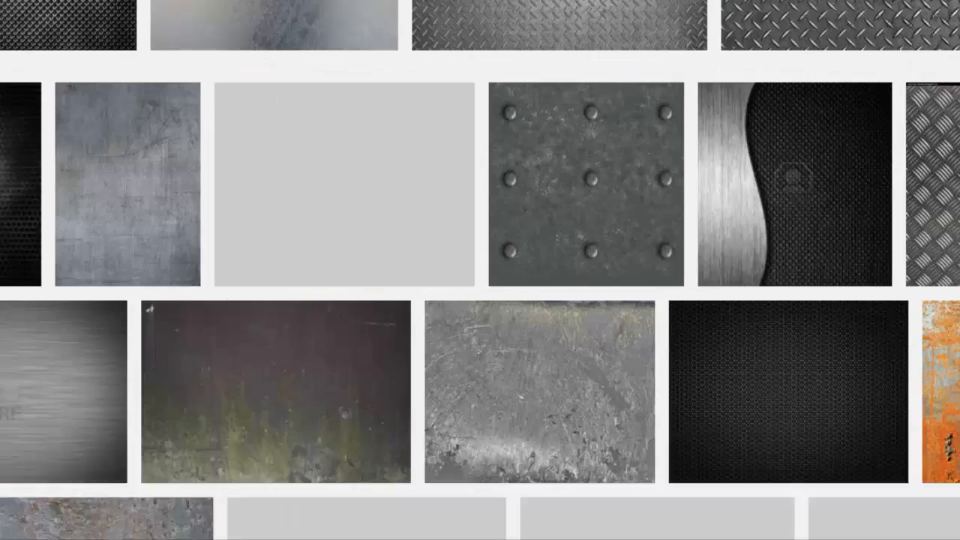
scroll(480, 270, "down", 2)
scroll(480, 270, "down", 5)
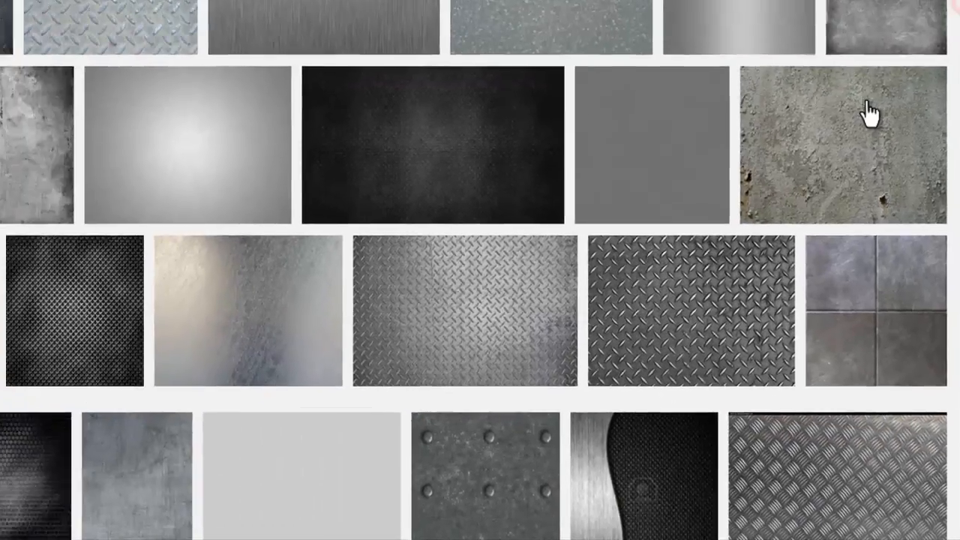
scroll(480, 270, "down", 10)
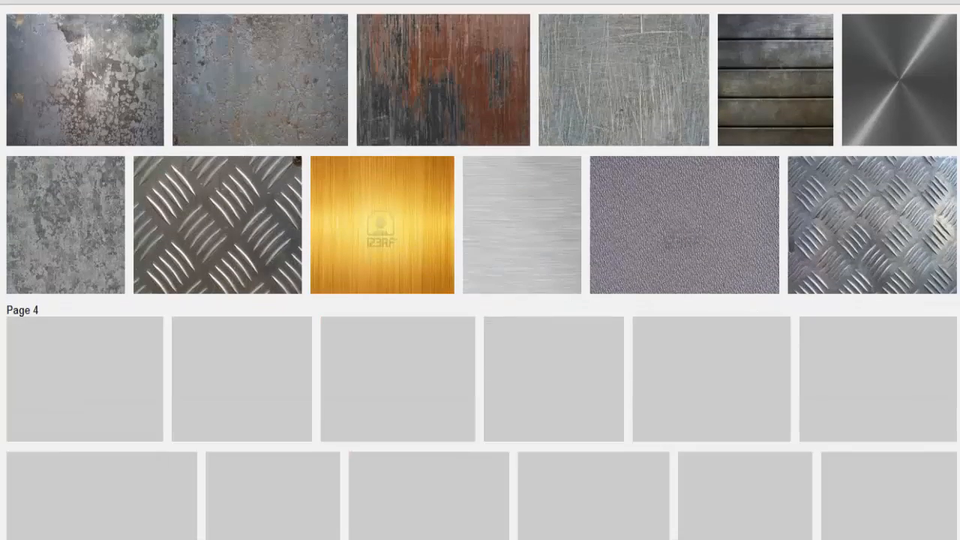
scroll(480, 270, "down", 2)
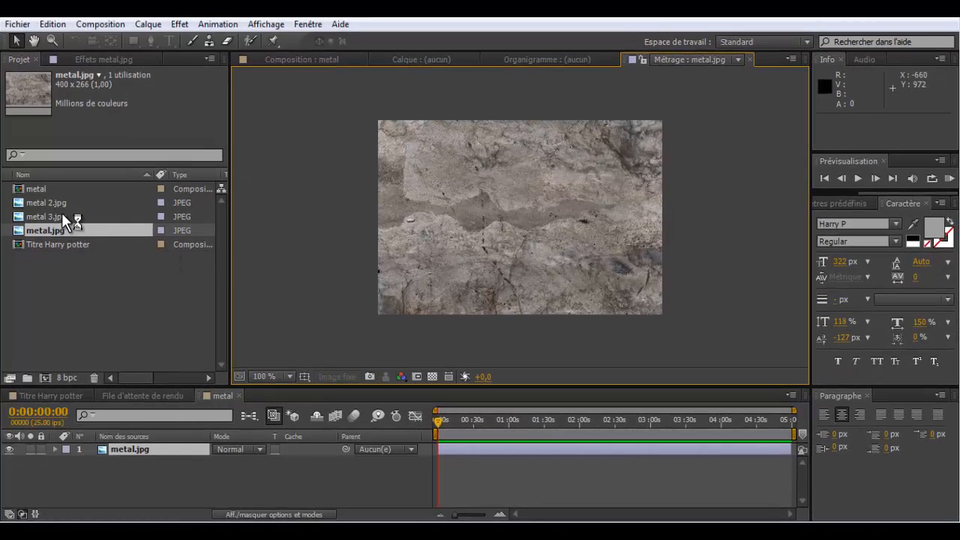
Switch back to After Effects and preview the metal 2.jpg and metal 3.jpg footage.
double_click(62, 214)
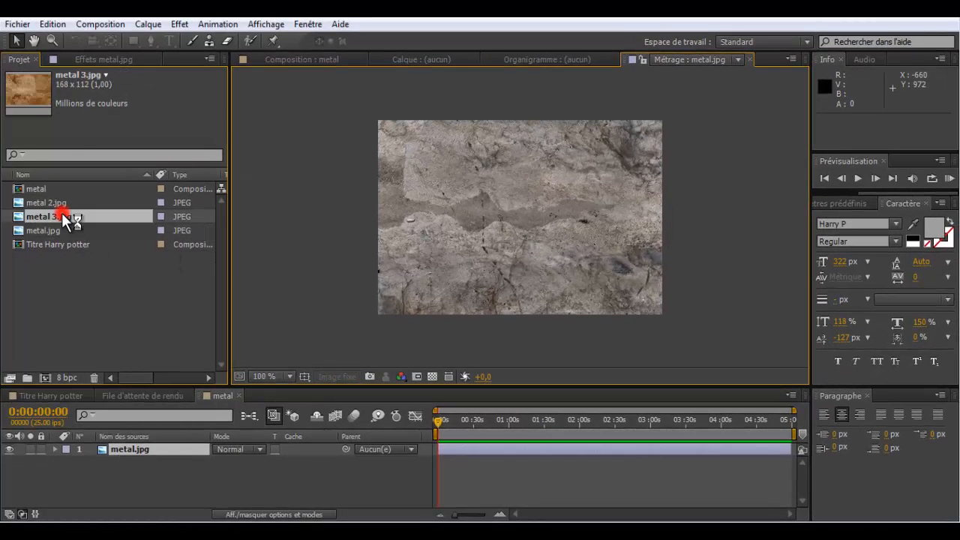
double_click(59, 201)
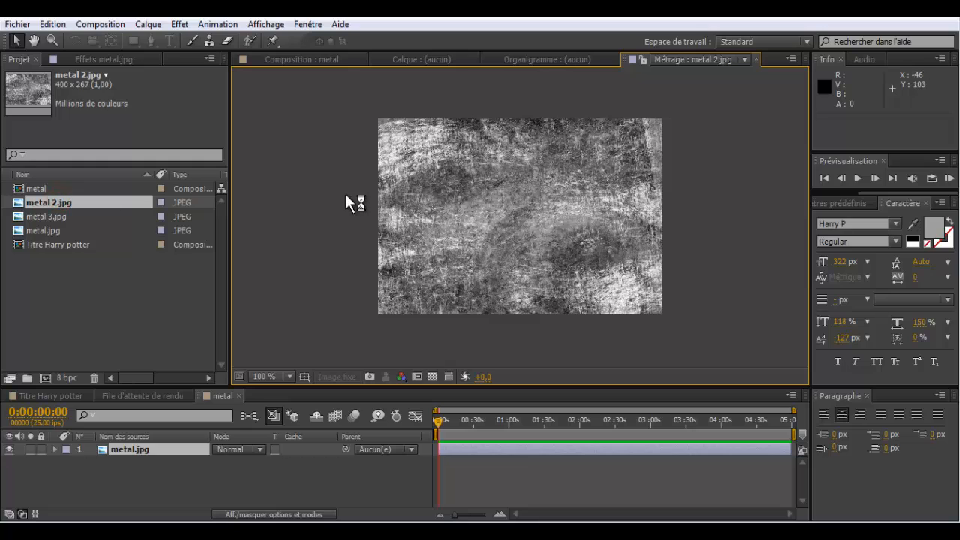
double_click(40, 217)
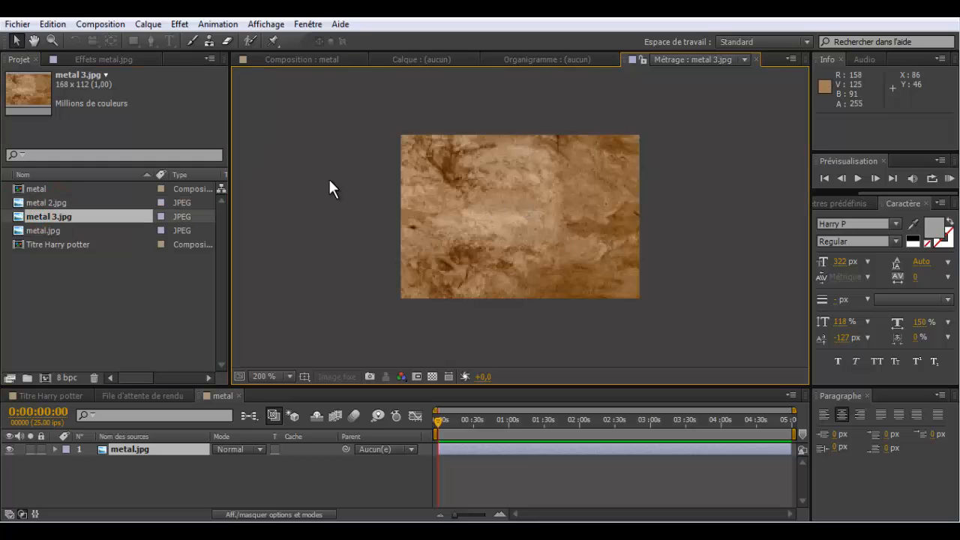
left_click(69, 288)
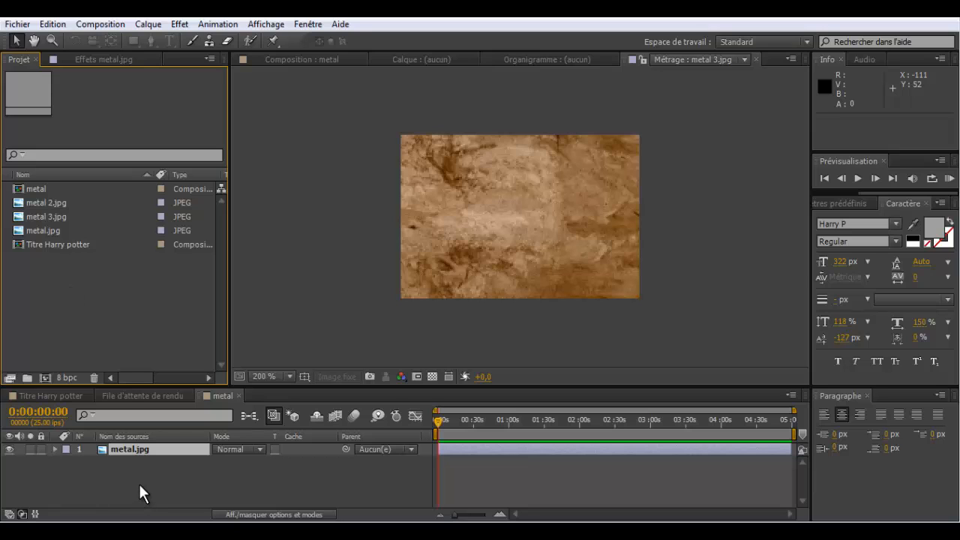
Examine the metal composition at 33.3% magnification and close it.
left_click(210, 400)
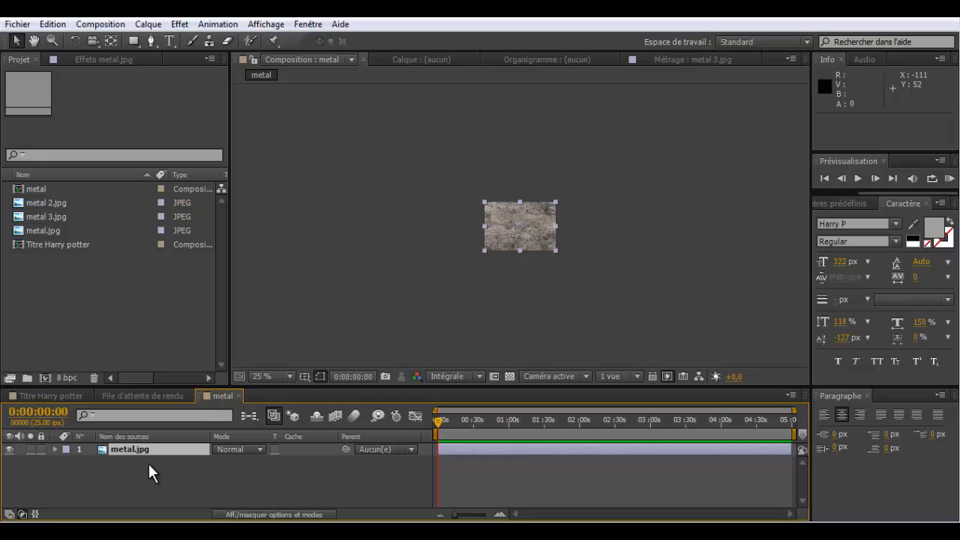
left_click(271, 379)
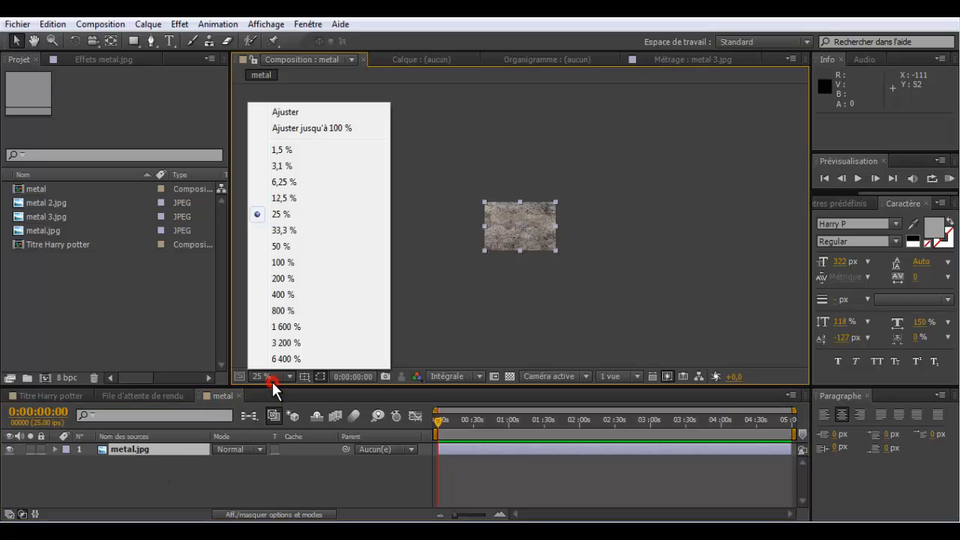
left_click(308, 230)
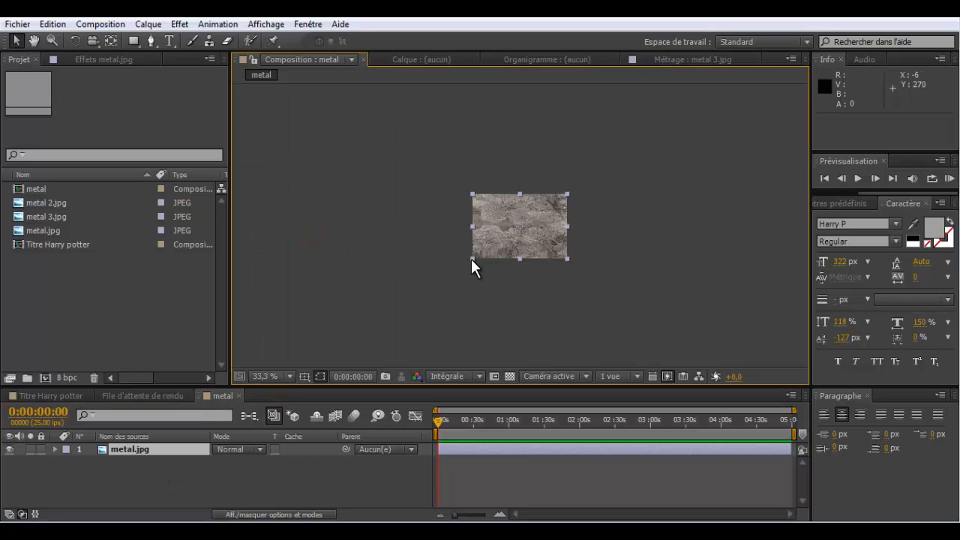
left_click_drag(459, 265, 471, 258)
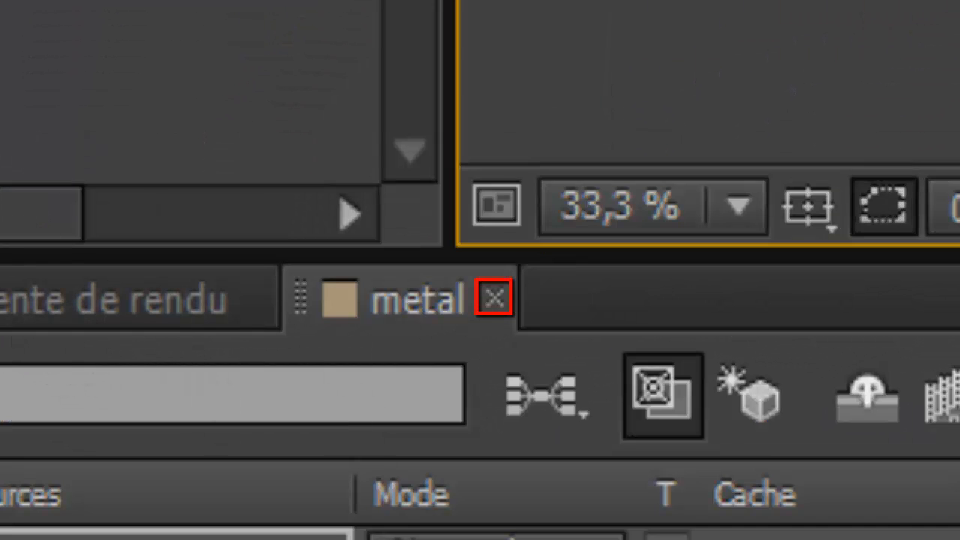
left_click(498, 300)
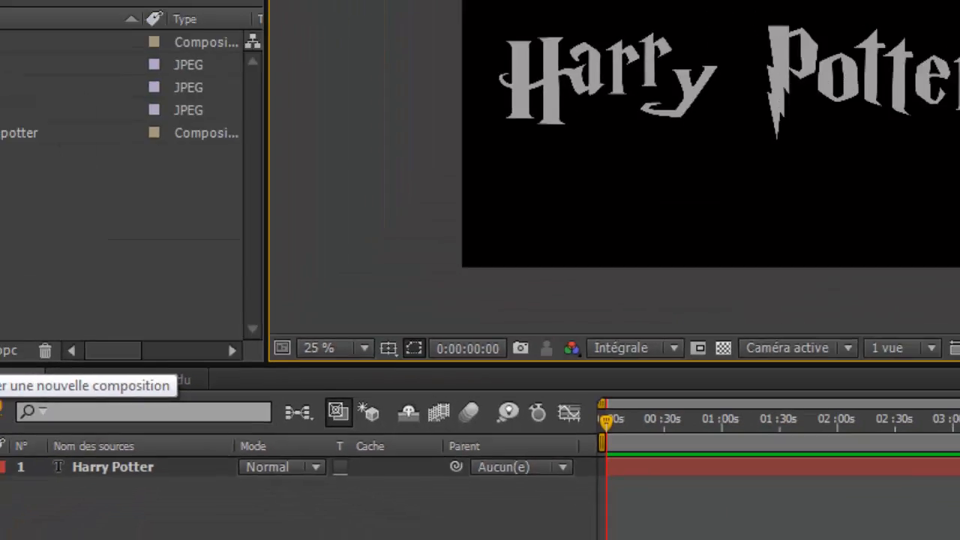
Create a composition named "textures" with the HDTV 1080 25 preset.
left_click(44, 379)
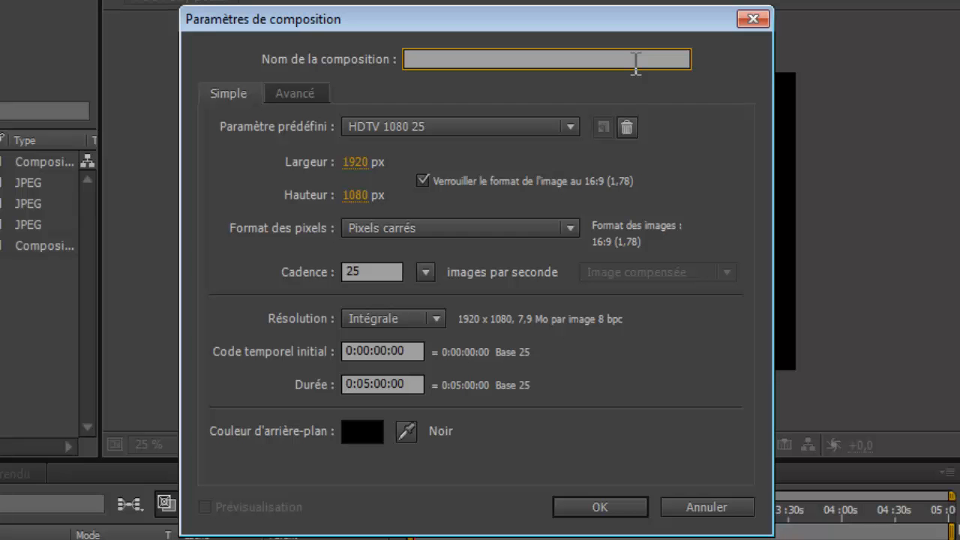
type("texture")
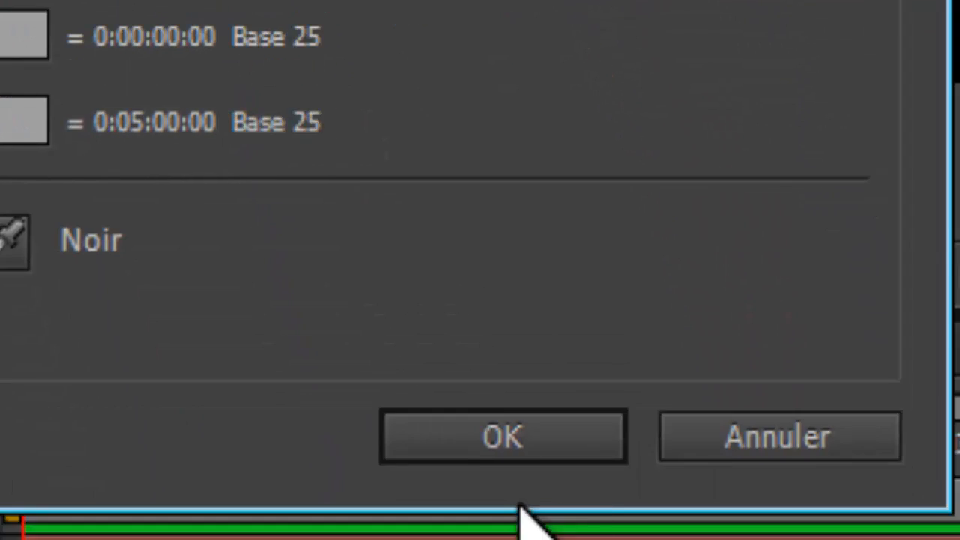
left_click(522, 424)
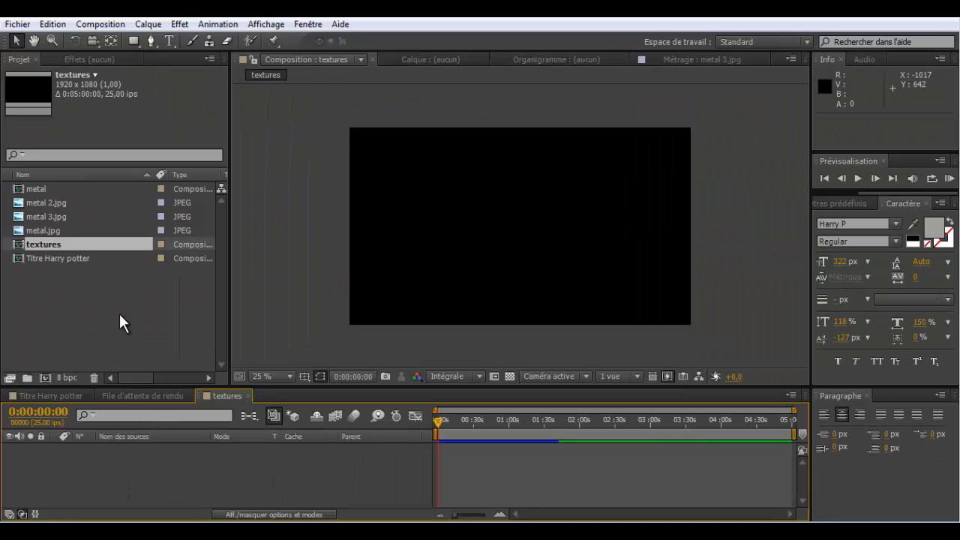
Delete the metal composition from the project.
left_click(38, 192)
key("Delete")
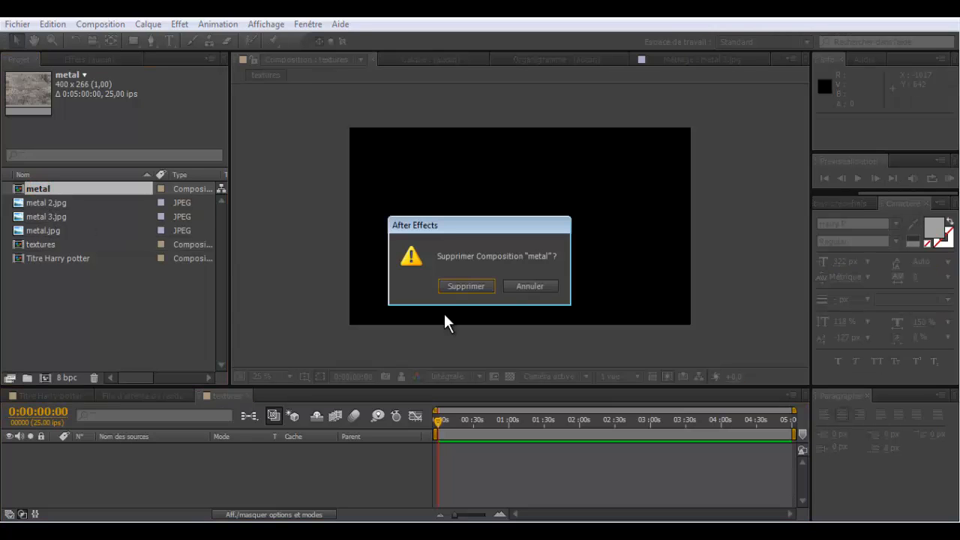
left_click(452, 287)
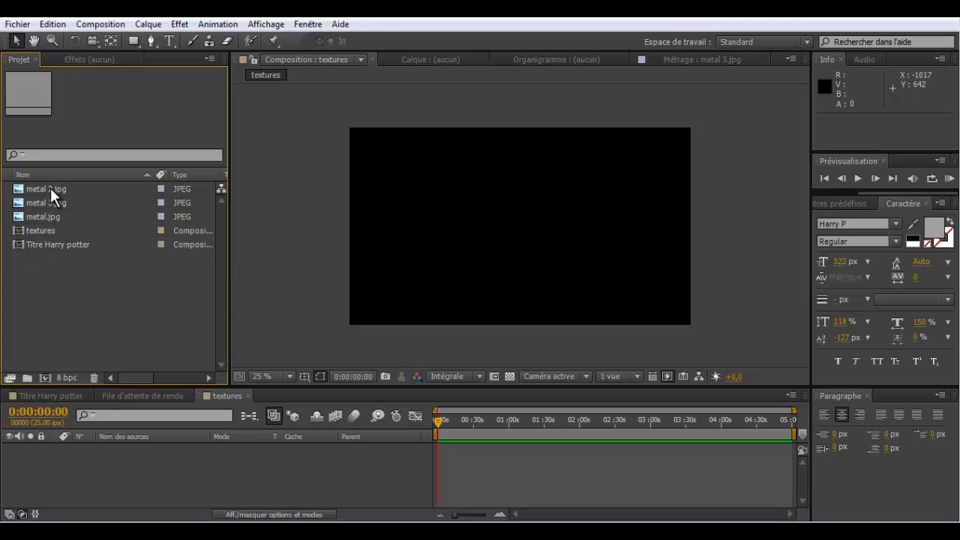
Add metal 2.jpg, metal 3.jpg and metal.jpg from the project together as layers in the textures composition.
left_click(51, 188)
left_click(48, 217, "shift")
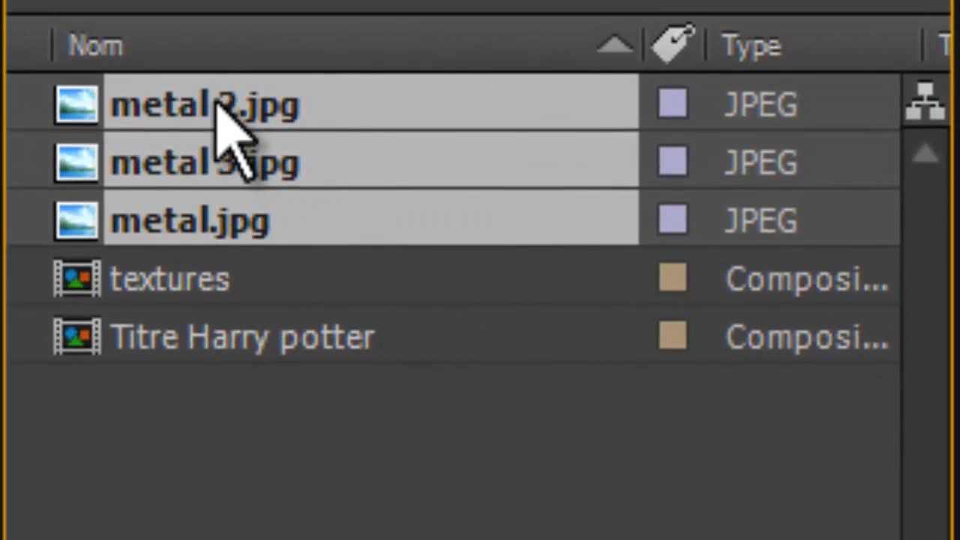
left_click(220, 480)
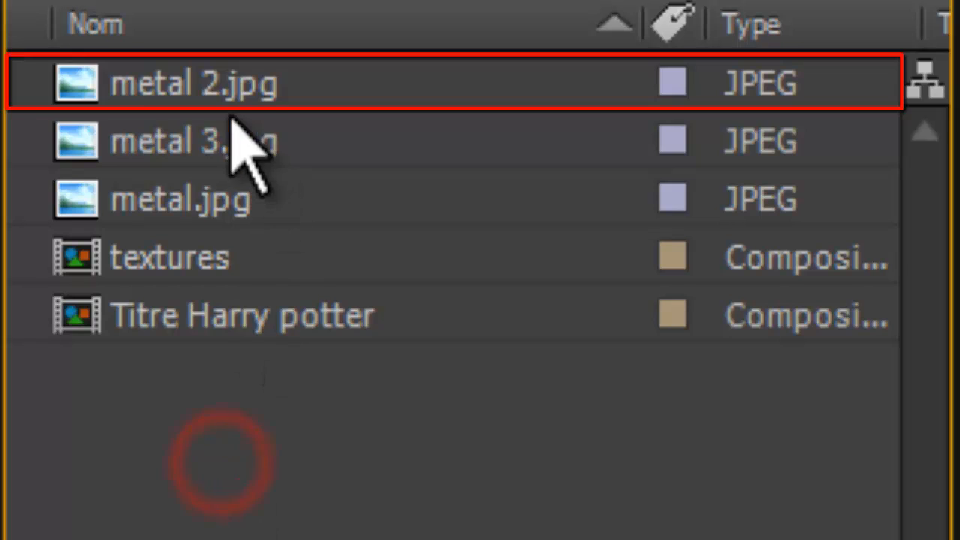
left_click(231, 81)
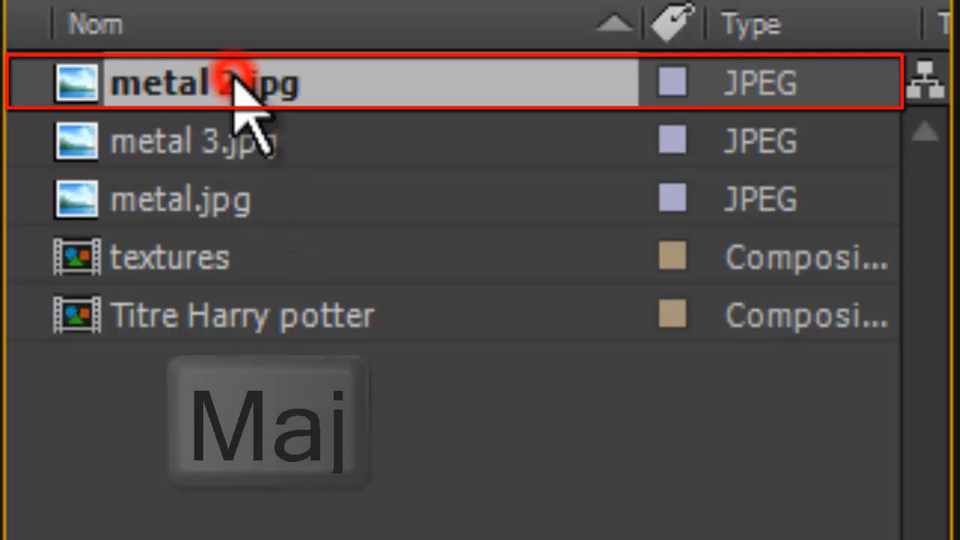
left_click(234, 206, "shift")
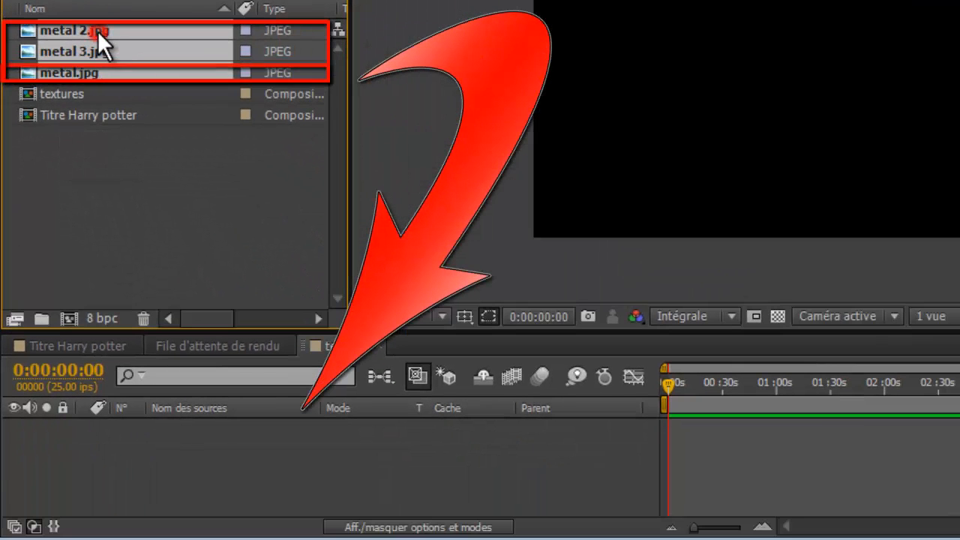
left_click_drag(98, 38, 125, 459)
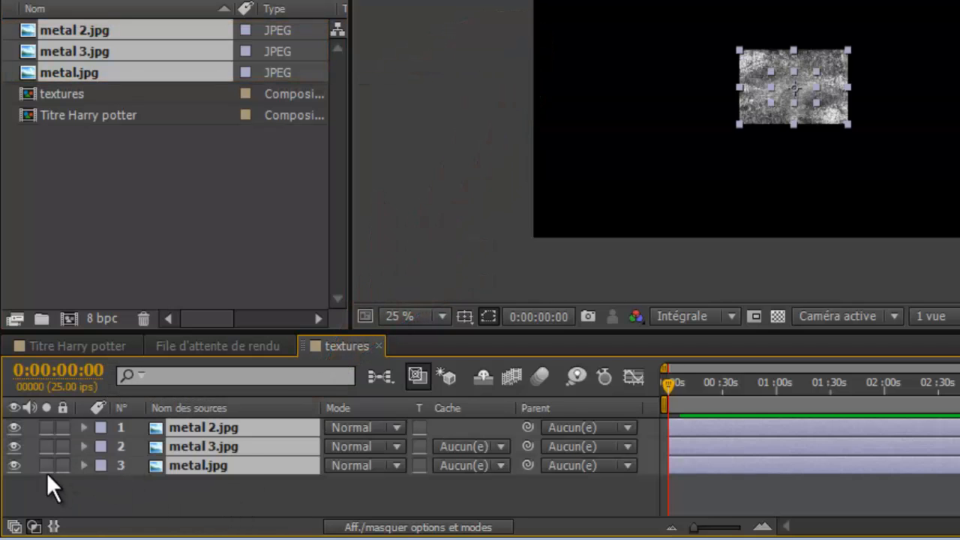
left_click(83, 505)
Stretch the metal 2.jpg layer to about 482 × 406% and metal 3.jpg to about 1143 × 979% to fill the frame.
left_click(195, 426)
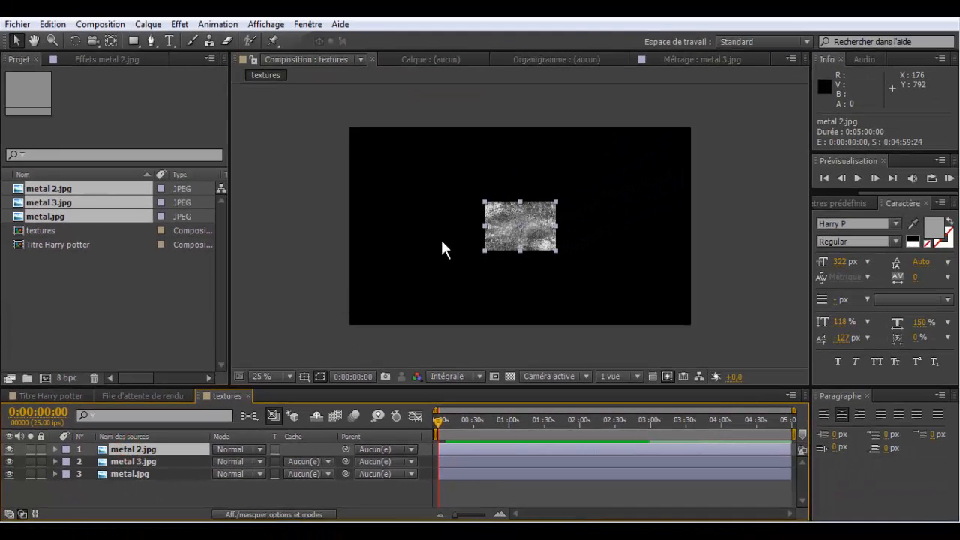
left_click_drag(482, 250, 334, 335)
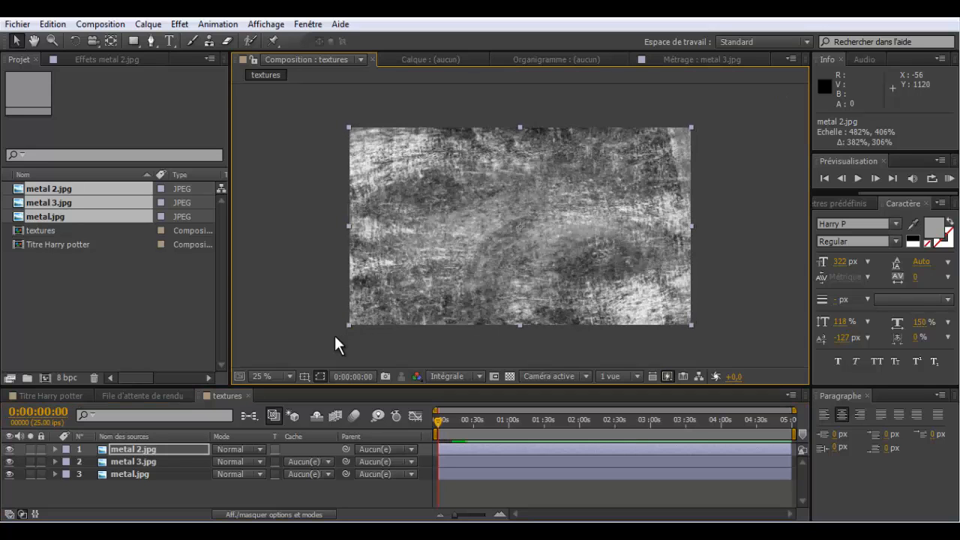
left_click(140, 461)
left_click_drag(505, 236, 349, 326)
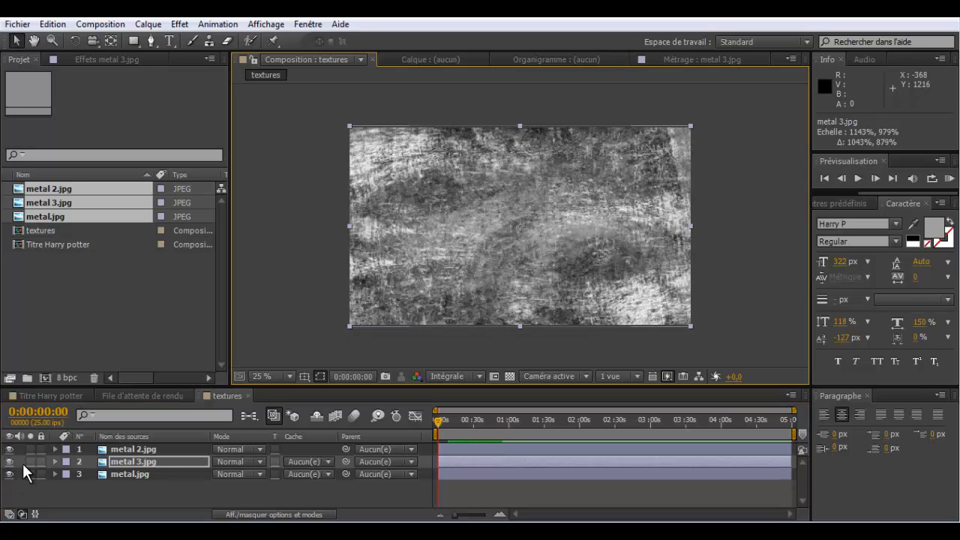
Stretch metal.jpg to about 482 × 407% to fill the frame, temporarily hiding the two layers above it.
left_click(9, 450)
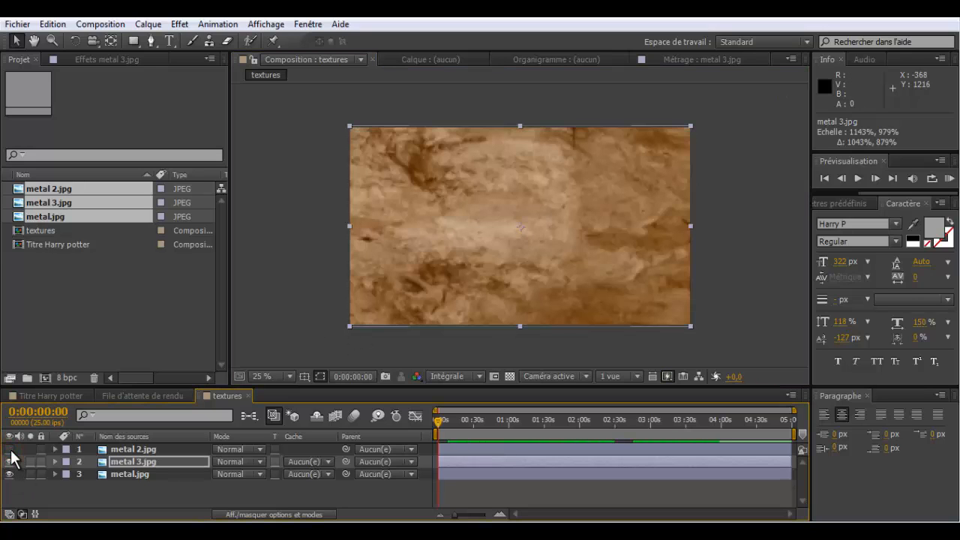
left_click(9, 461)
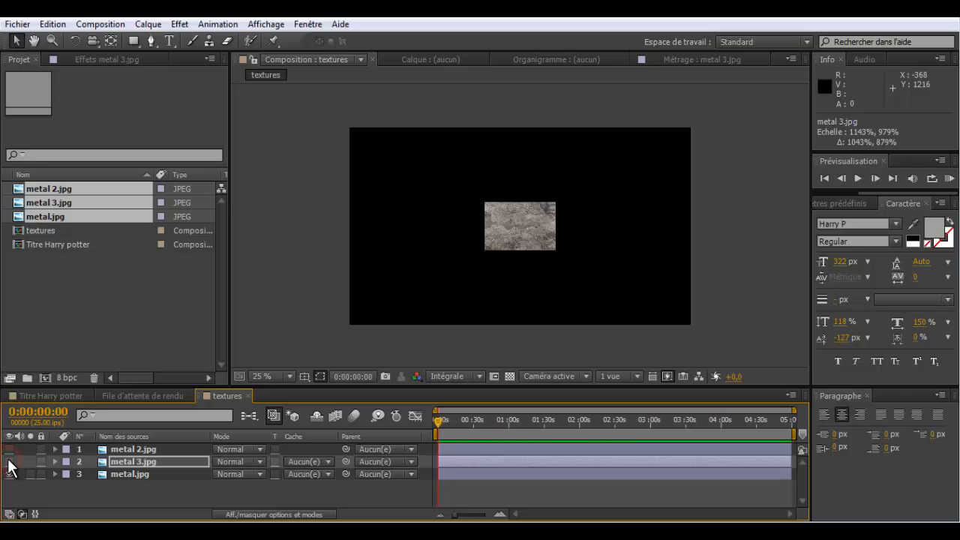
left_click(134, 476)
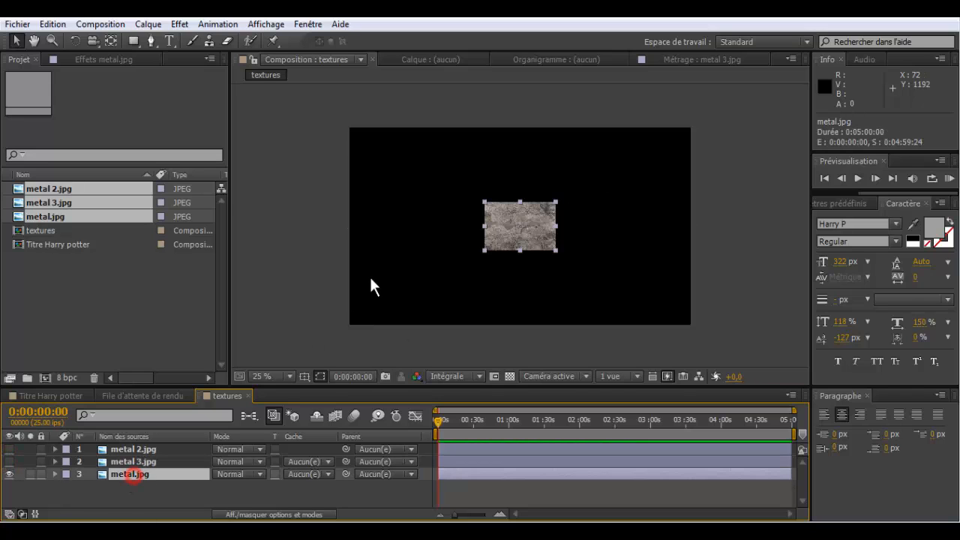
left_click_drag(484, 250, 458, 252)
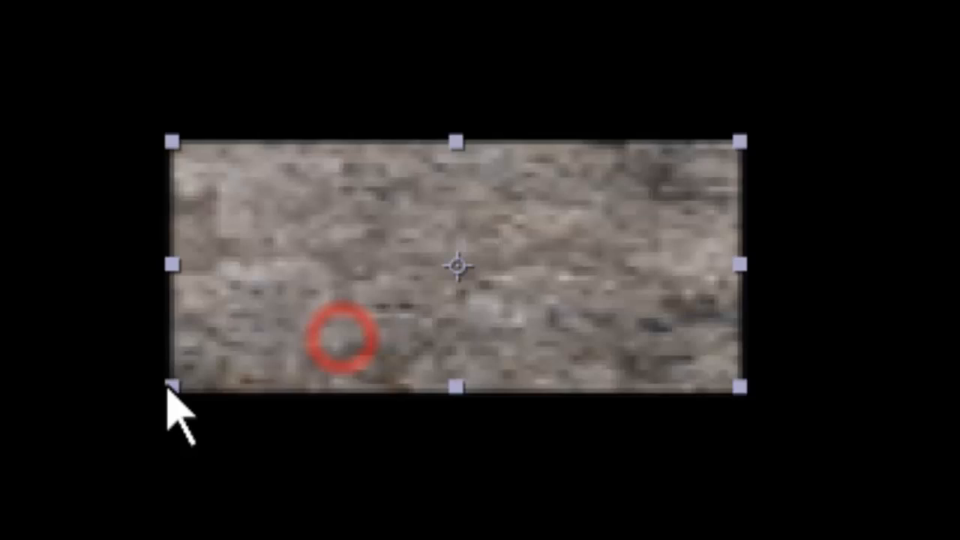
left_click_drag(167, 388, 62, 491)
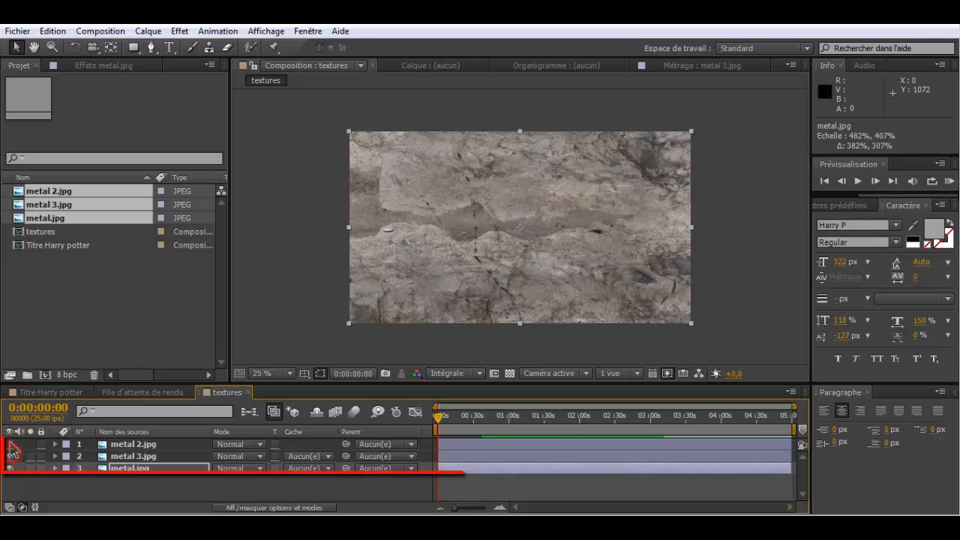
left_click_drag(10, 456, 9, 444)
Reveal the opacity of all three metal layers and set it to 50%.
key("t")
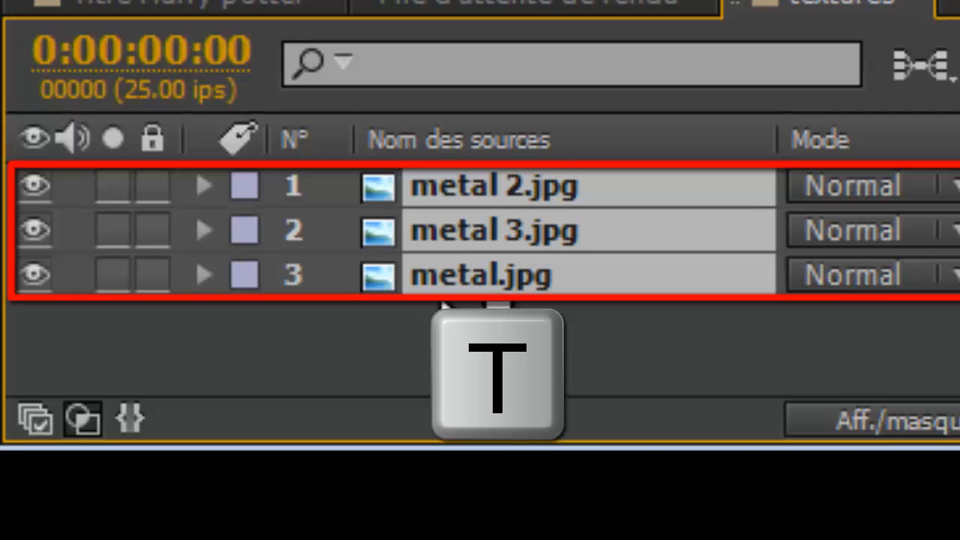
key("t")
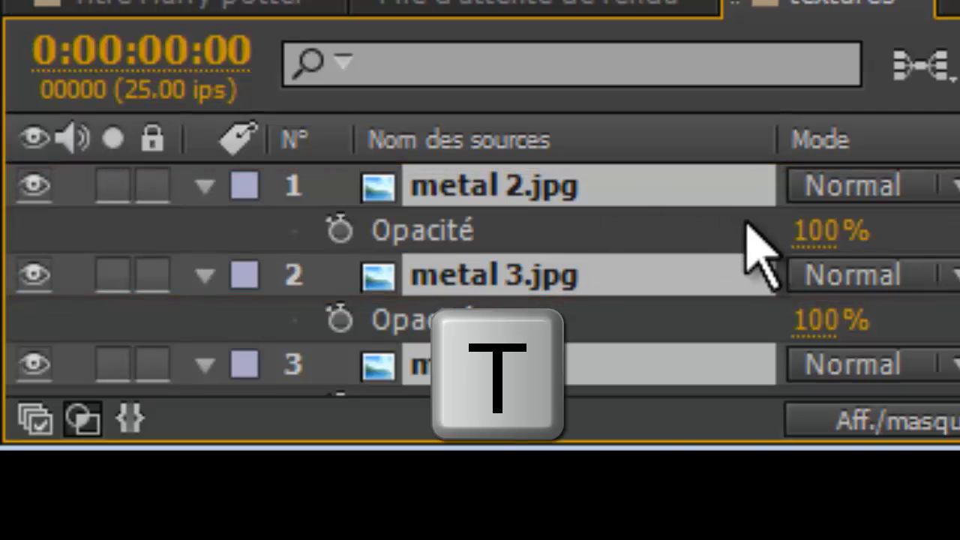
left_click(821, 232)
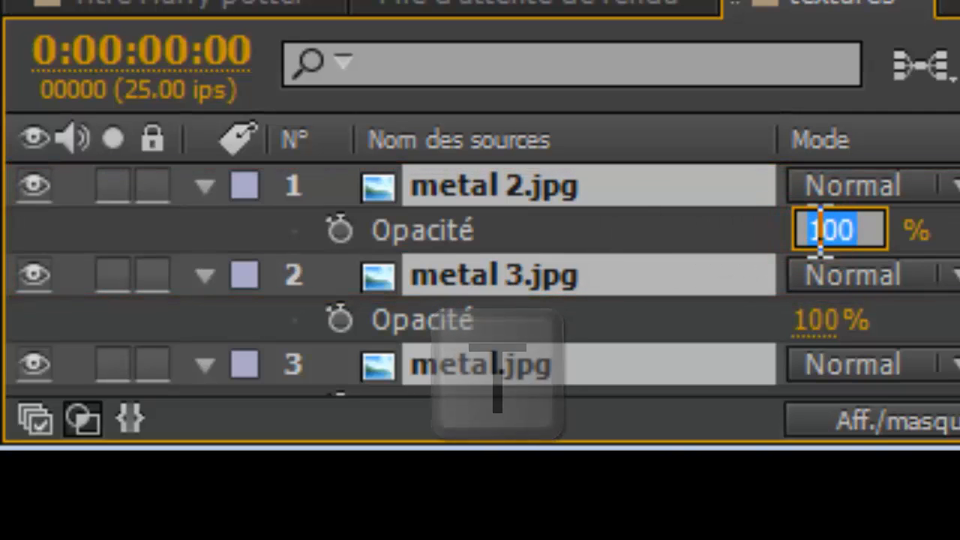
type("50")
key("Return")
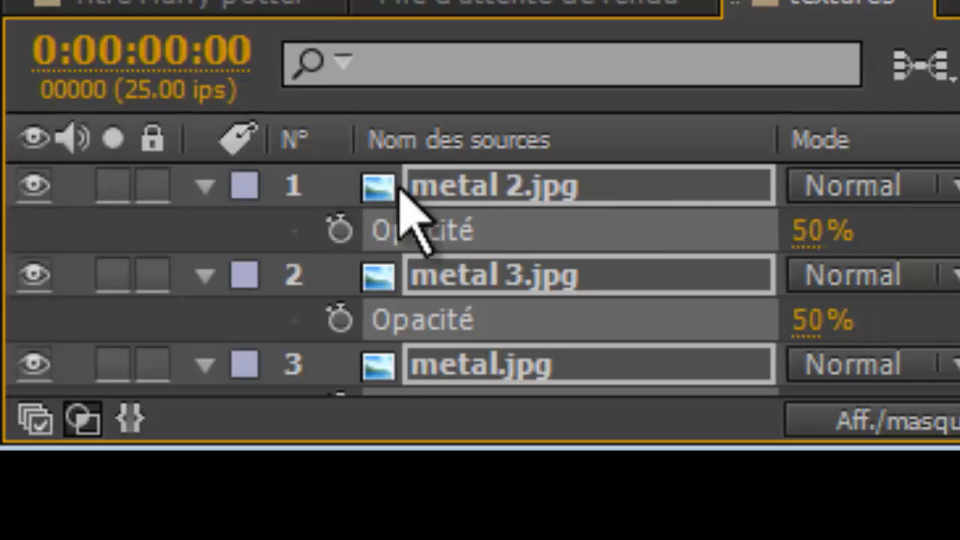
Toggle the visibility of the metal 3.jpg and metal 2.jpg layers to compare the texture blend.
left_click(33, 275)
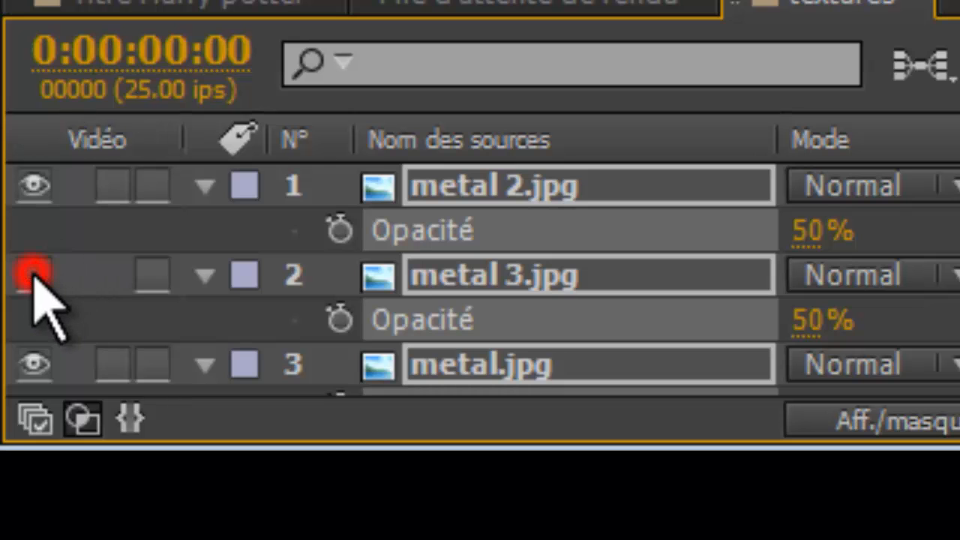
left_click(33, 275)
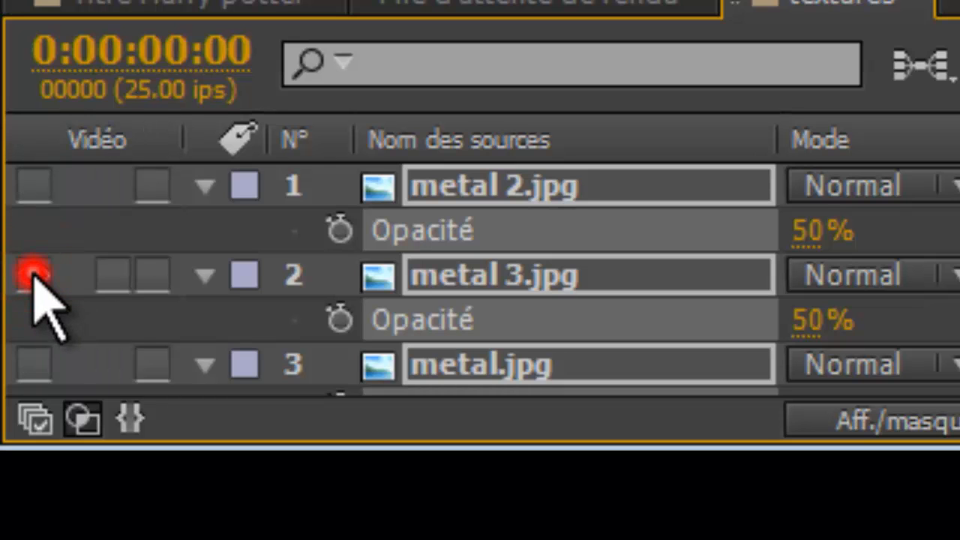
left_click(52, 231)
left_click(33, 185)
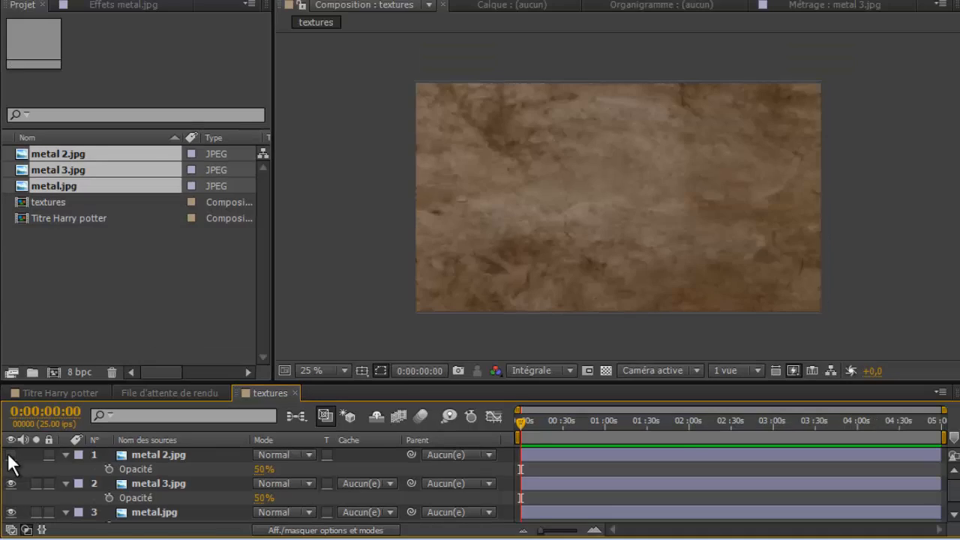
left_click(11, 454)
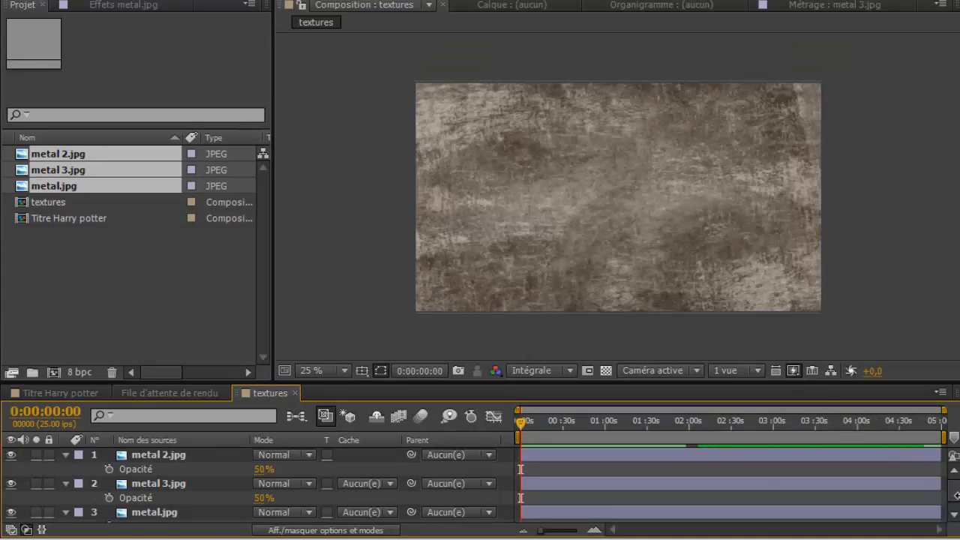
Fine-tune the texture blend by setting the opacity of metal.jpg to 79% and metal 2.jpg to 52%.
mouse_move(259, 470)
left_mouse_down()
mouse_move(300, 459)
mouse_move(252, 470)
left_mouse_up()
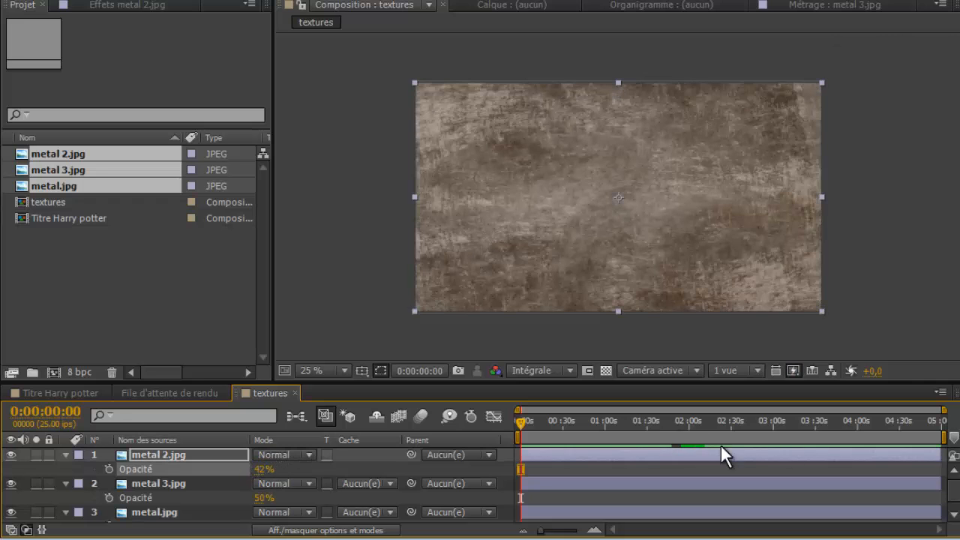
left_click(953, 489)
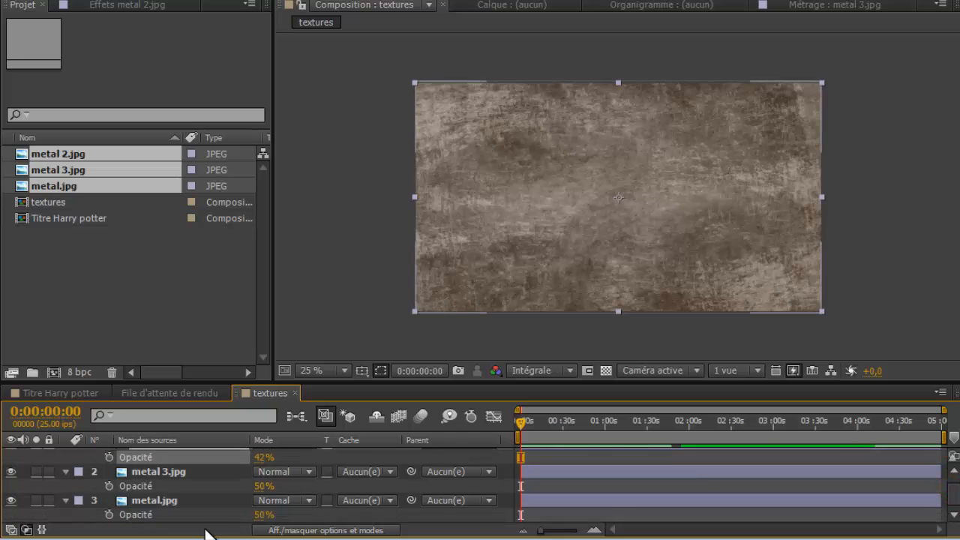
left_click_drag(262, 514, 270, 510)
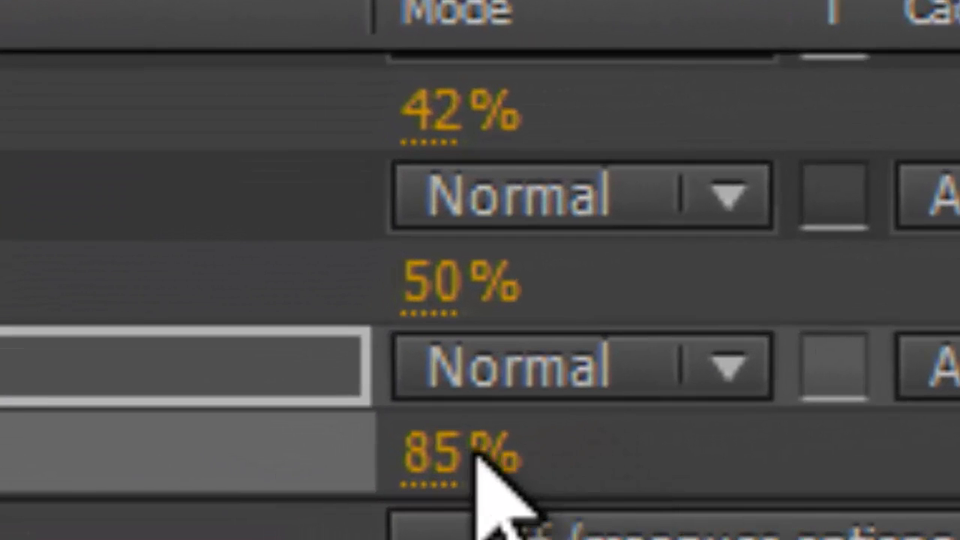
left_click(456, 455)
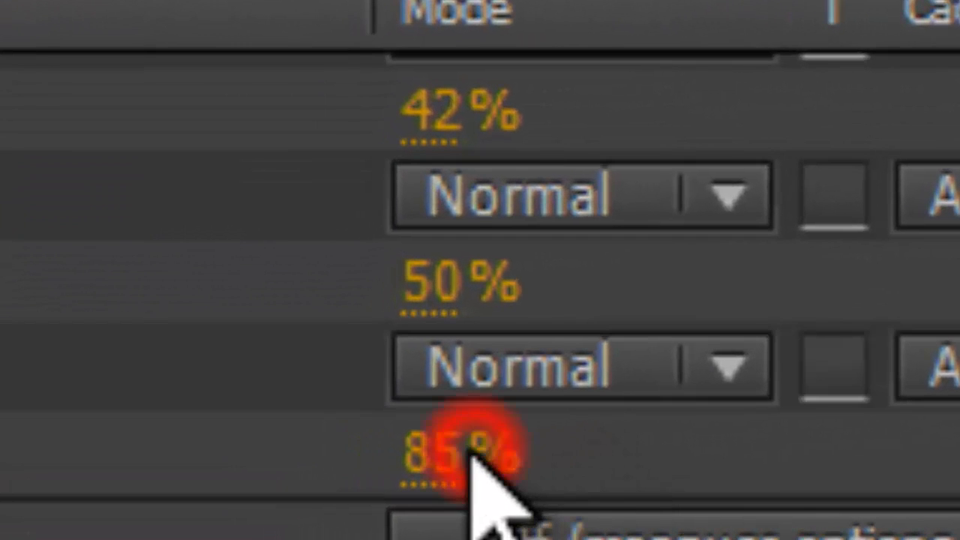
left_click_drag(466, 491, 418, 450)
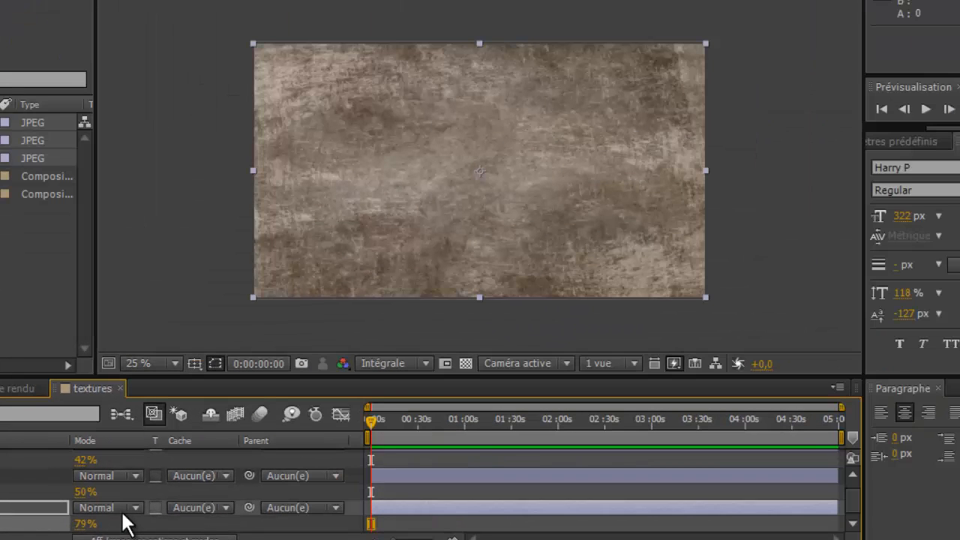
left_click_drag(83, 460, 96, 460)
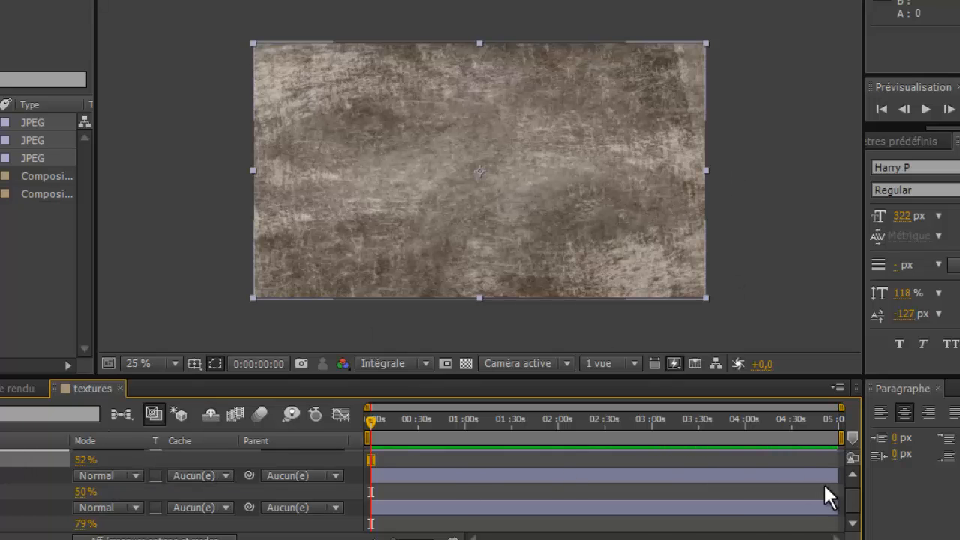
Collapse the properties of all three metal layers at once and deselect them.
left_click_drag(858, 488, 856, 476)
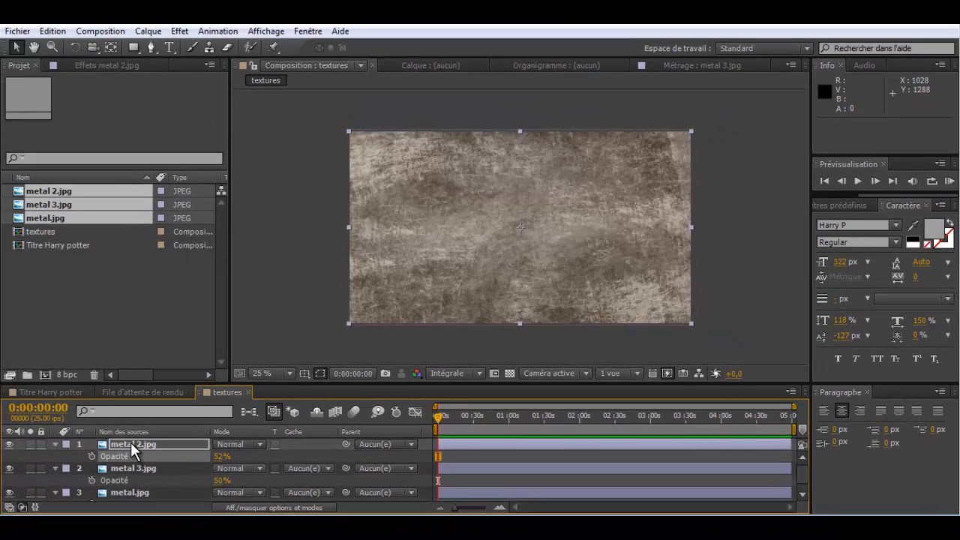
left_click(132, 443)
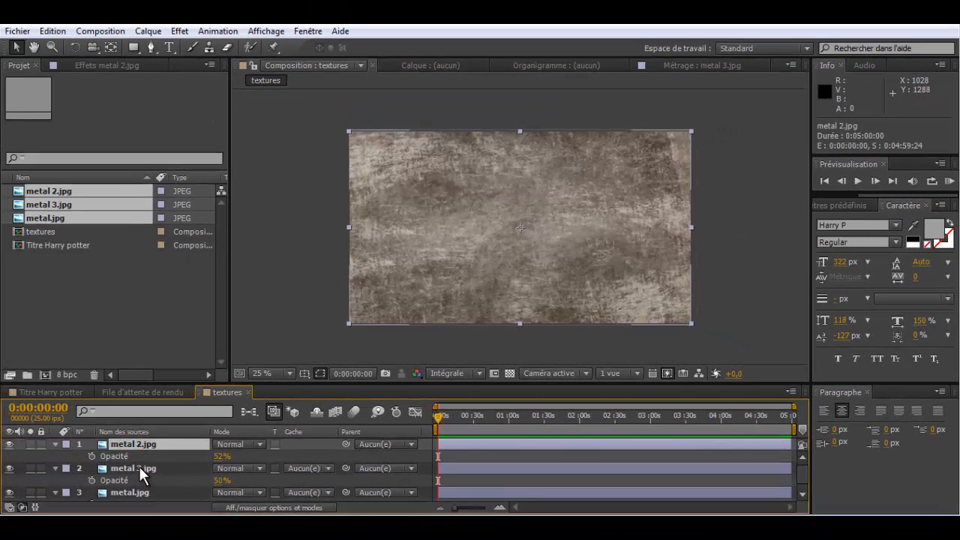
left_click(140, 489, "shift")
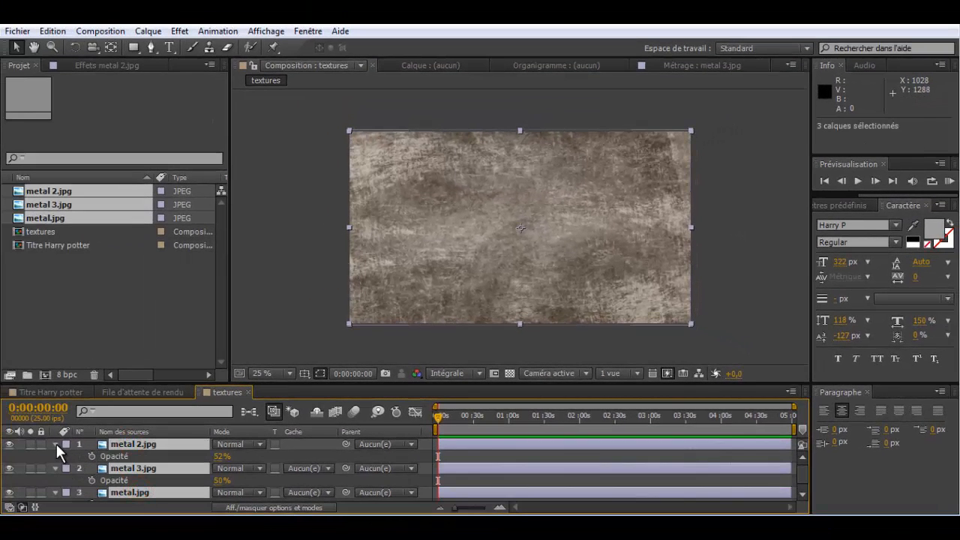
left_click(54, 444)
left_click(90, 489)
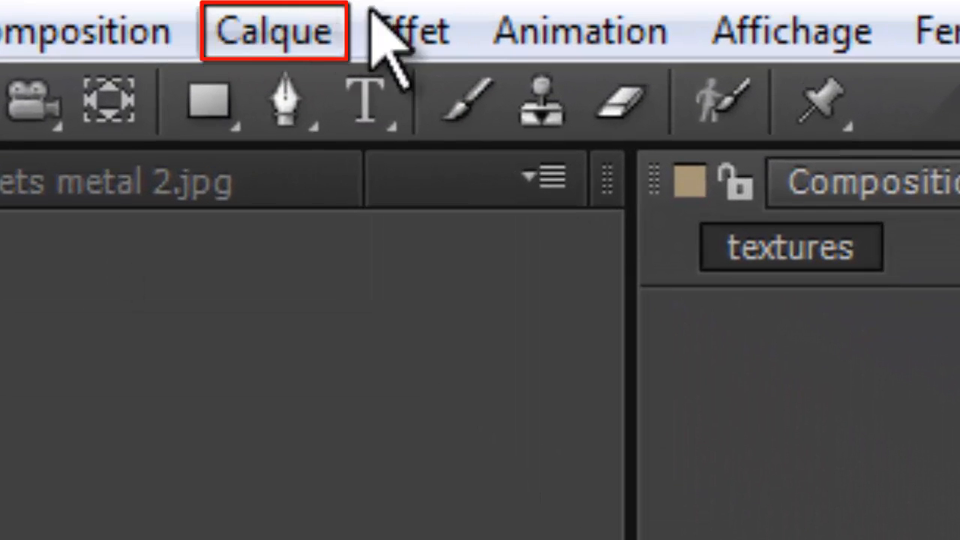
Create an adjustment layer (Calque d'effets) above the metal layers in the textures composition.
left_click(179, 30)
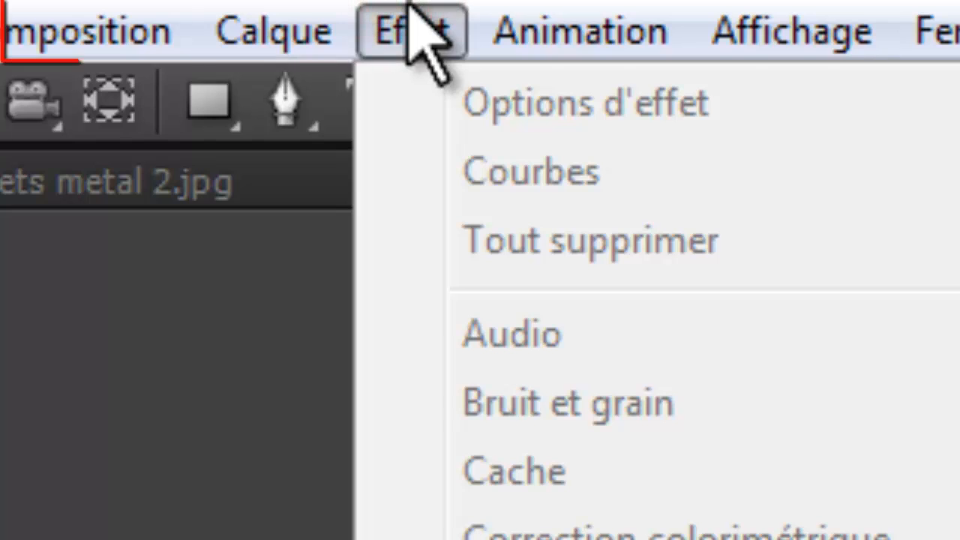
mouse_move(270, 30)
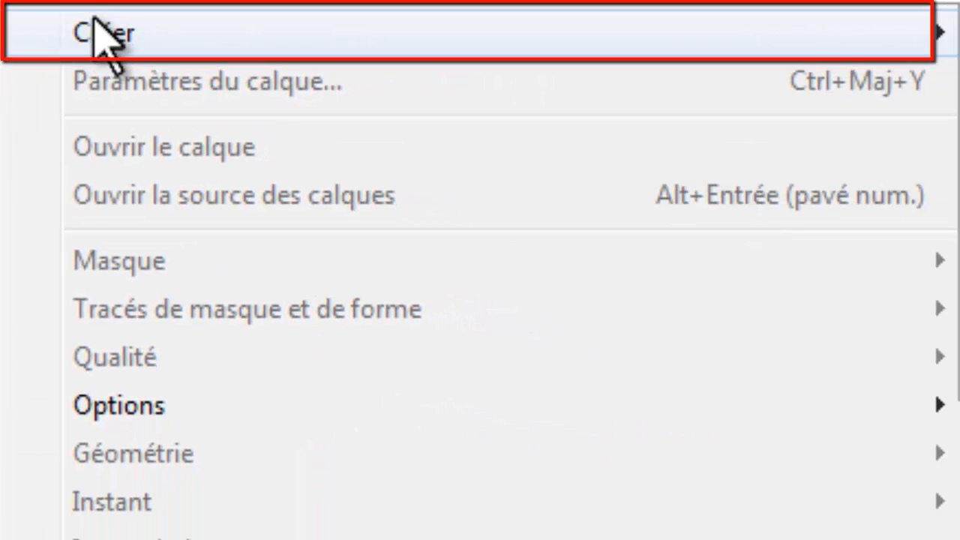
mouse_move(953, 41)
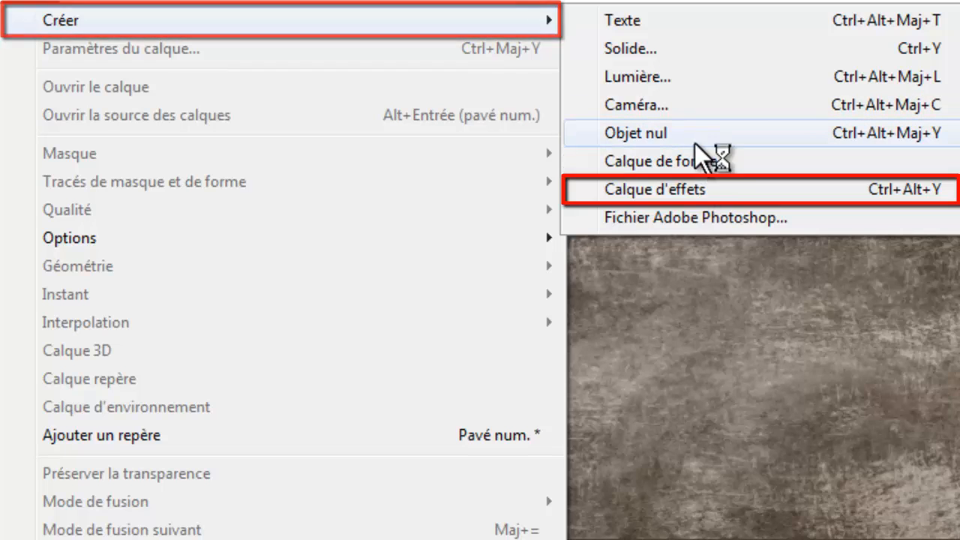
left_click(713, 192)
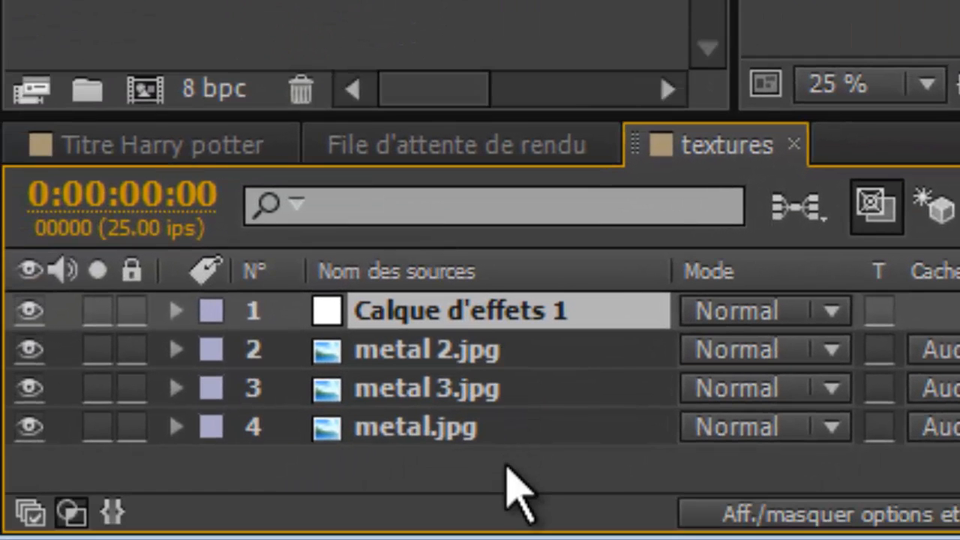
Apply the Courbes effect to the Calque d'effets 1 adjustment layer and try out bending its RVB curve.
left_click(504, 461)
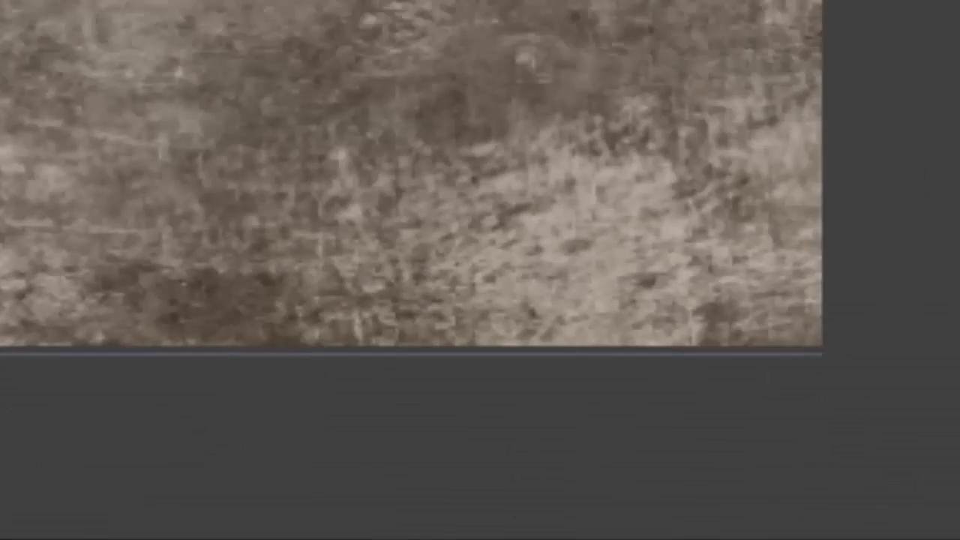
left_click(549, 157)
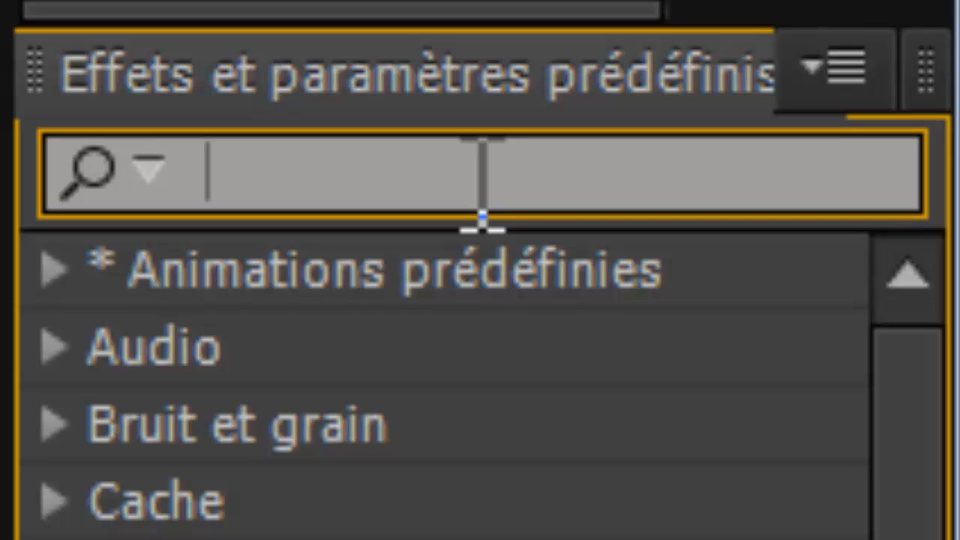
type("d")
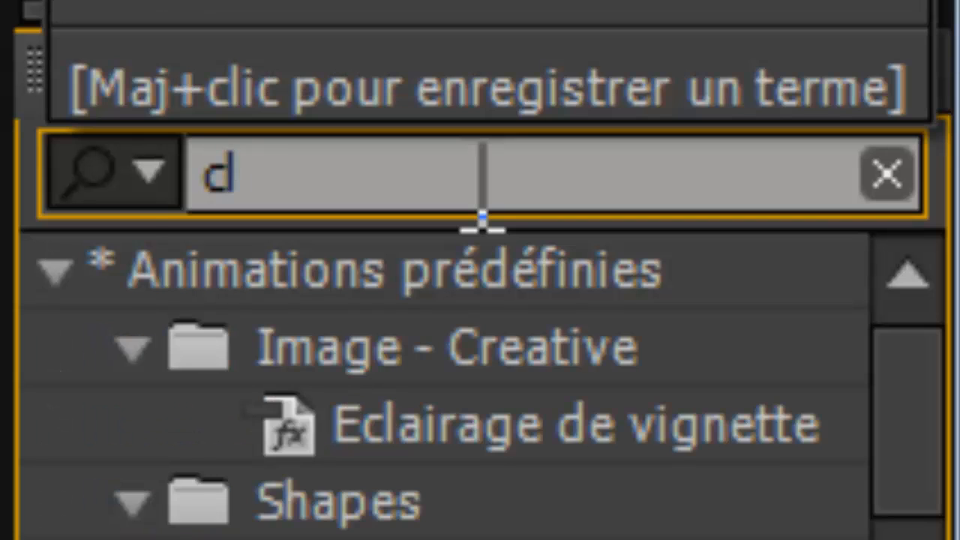
key("BackSpace")
type("courbe")
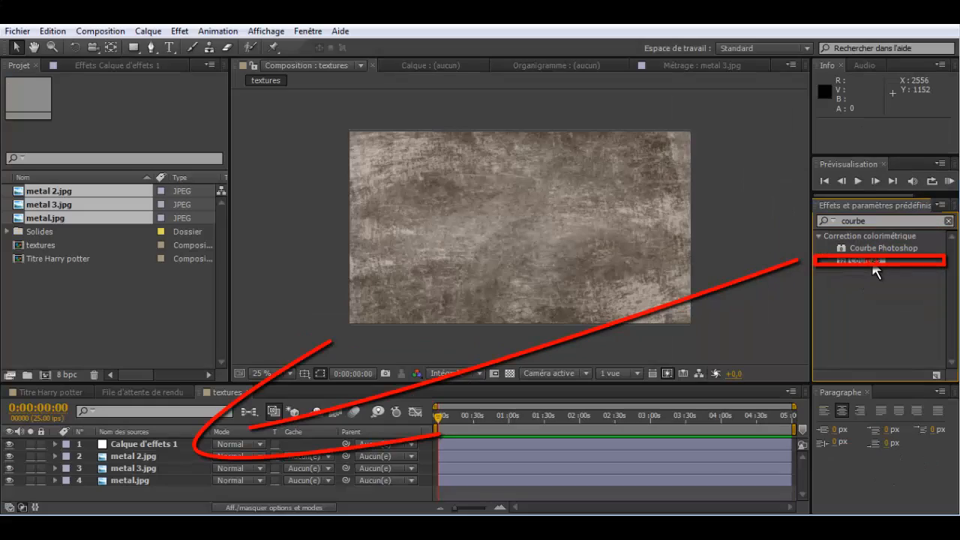
left_click_drag(874, 266, 154, 449)
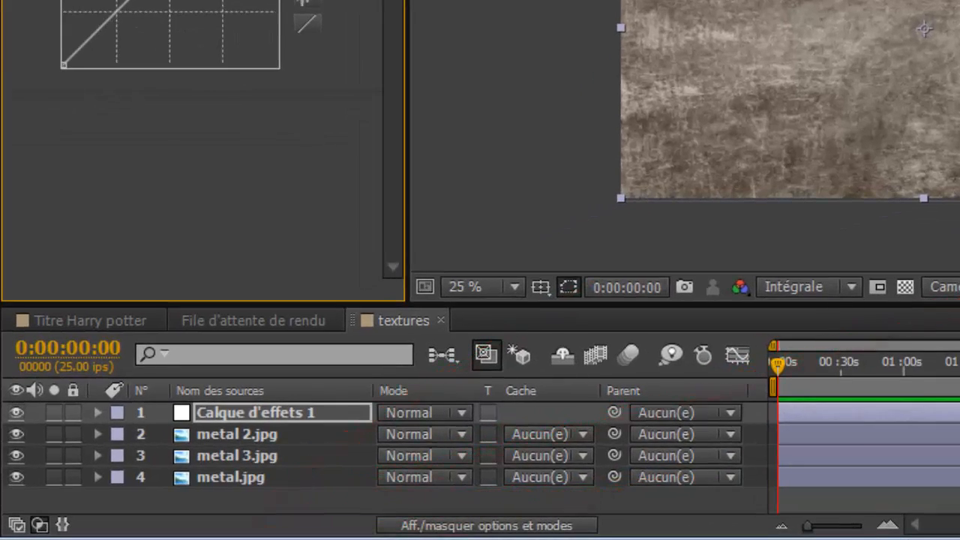
left_click_drag(147, 28, 194, 52)
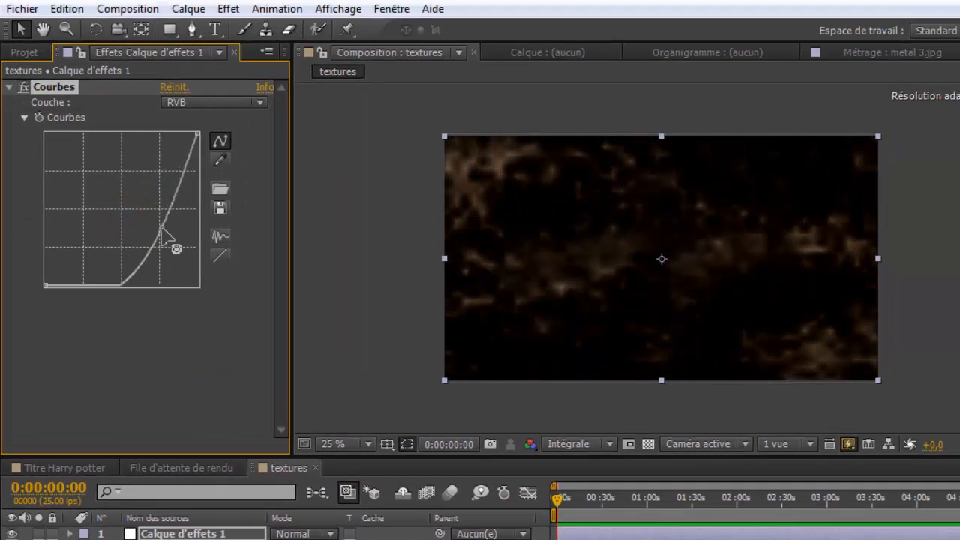
left_click_drag(160, 231, 120, 216)
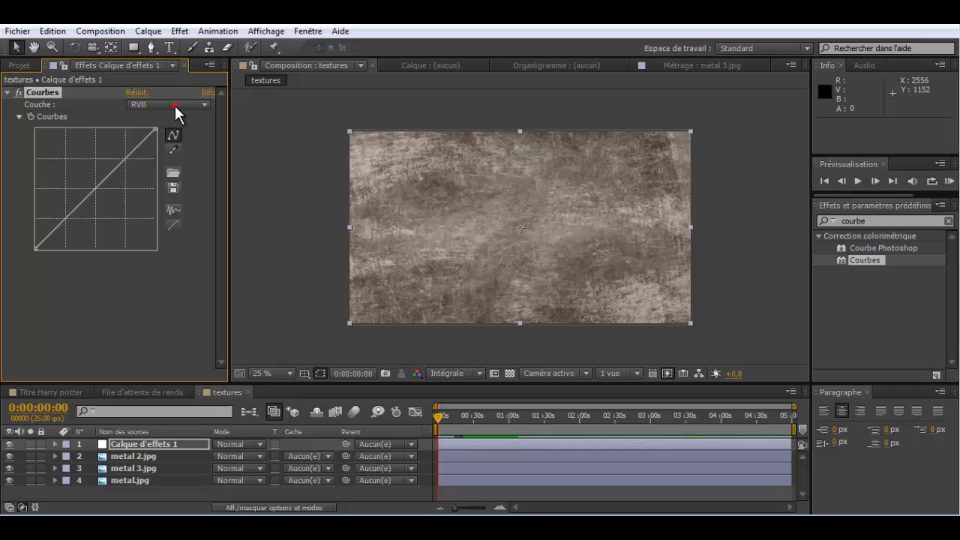
Raise the midpoint of the Bleu curve moderately and the midpoint of the Vert curve very slightly to cool the texture.
left_click(175, 105)
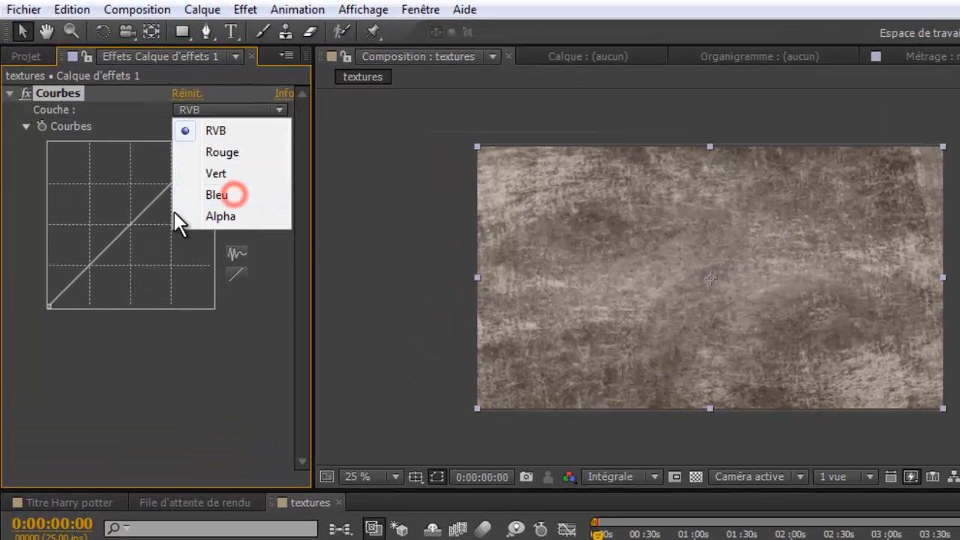
left_click(234, 194)
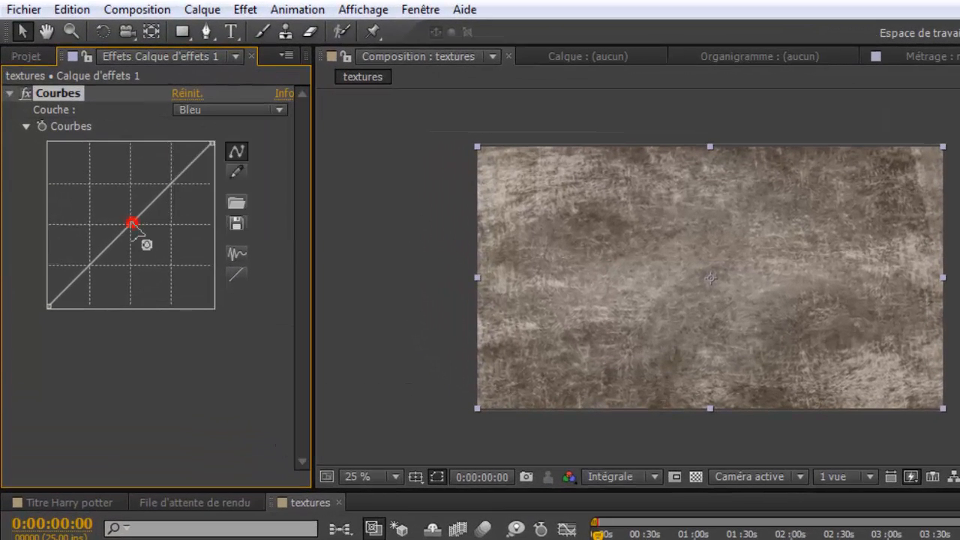
left_click_drag(135, 227, 126, 217)
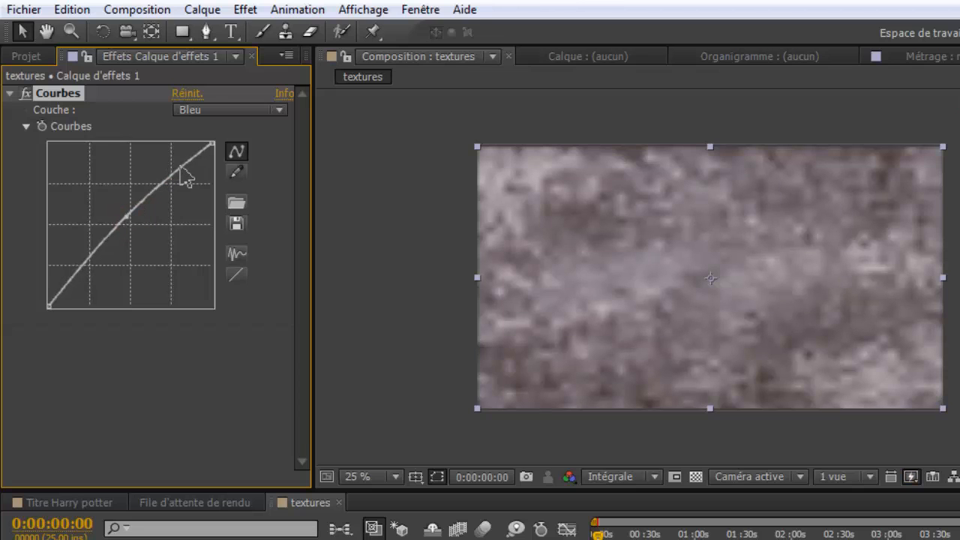
left_click(251, 109)
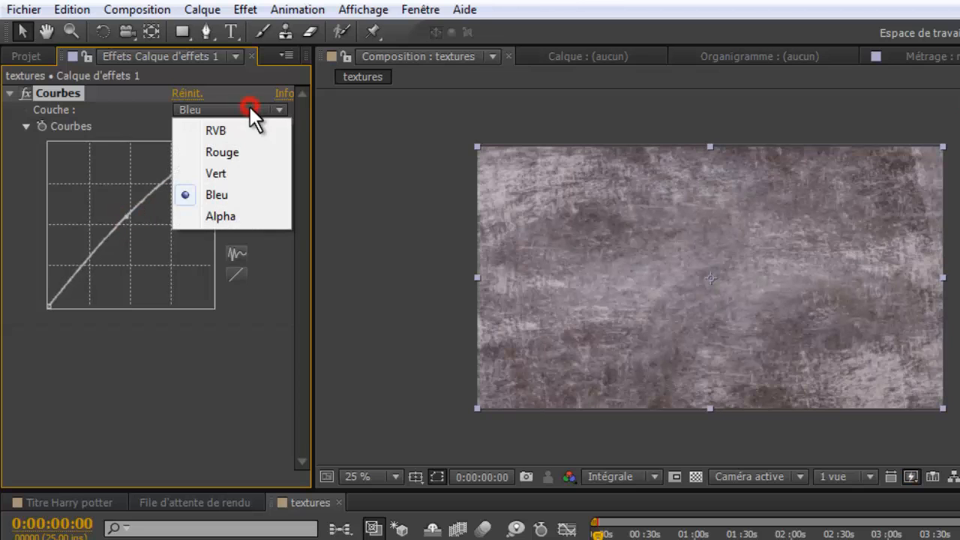
left_click(248, 171)
mouse_move(129, 229)
left_mouse_down()
mouse_move(133, 236)
mouse_move(121, 232)
left_mouse_up()
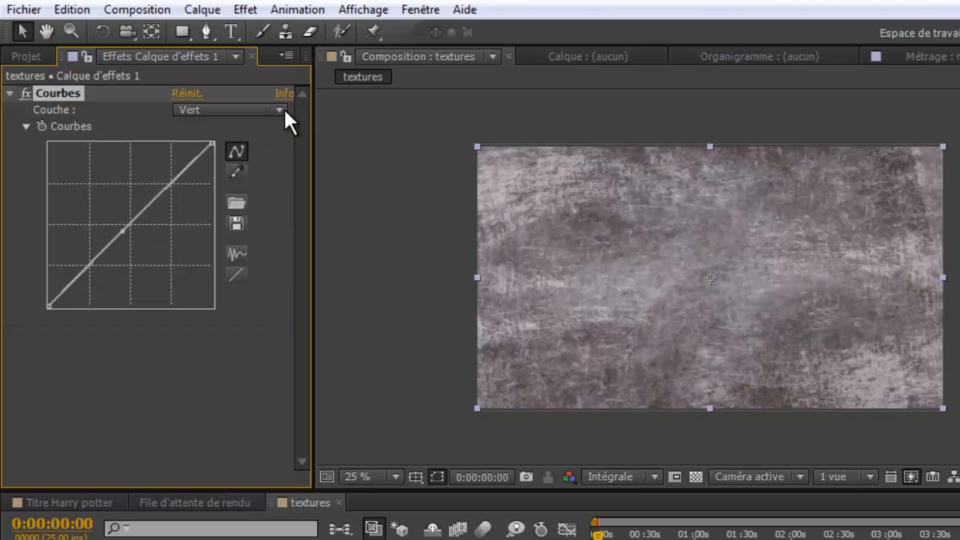
Lower the midpoint of the Rouge curve slightly below the diagonal to reduce the red in the texture.
left_click(283, 109)
left_click(240, 152)
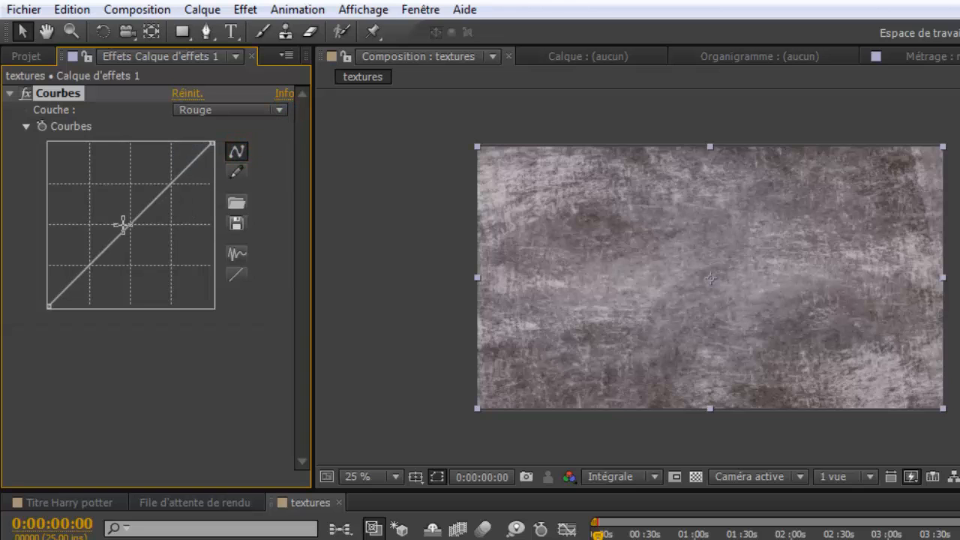
left_click_drag(124, 224, 131, 235)
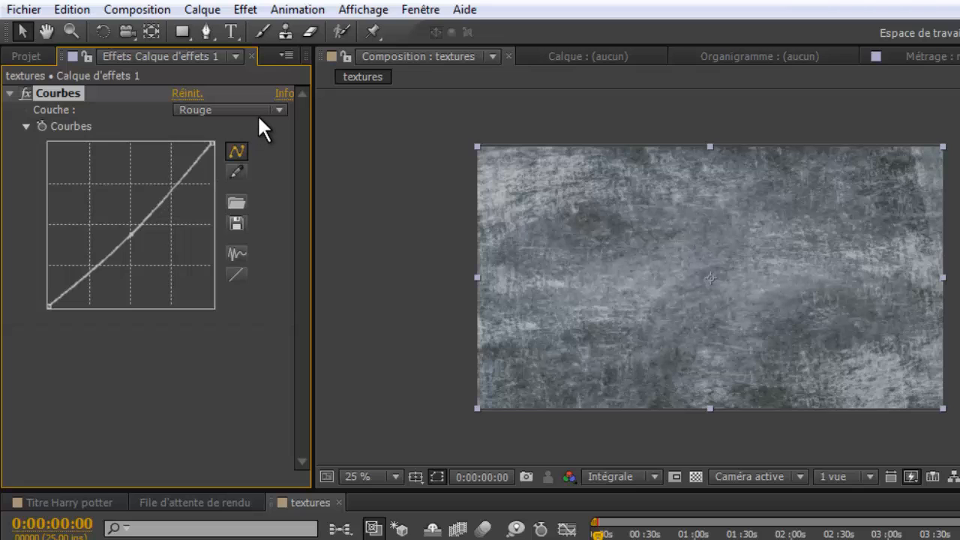
Pull the RVB curve below the diagonal with a midtone point and a second shadow point to darken the texture.
left_click(261, 106)
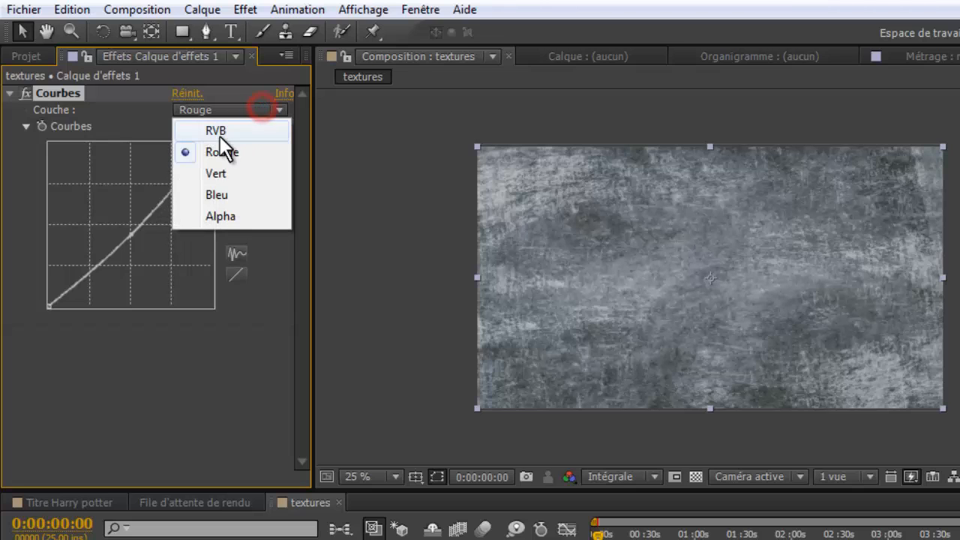
left_click(220, 132)
mouse_move(131, 224)
left_mouse_down()
mouse_move(153, 238)
mouse_move(150, 227)
left_mouse_up()
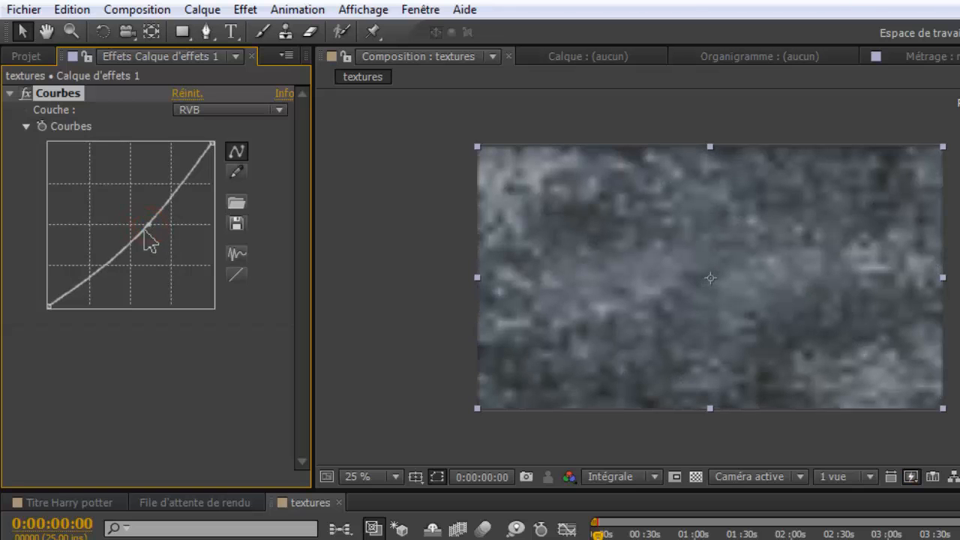
left_click(108, 260)
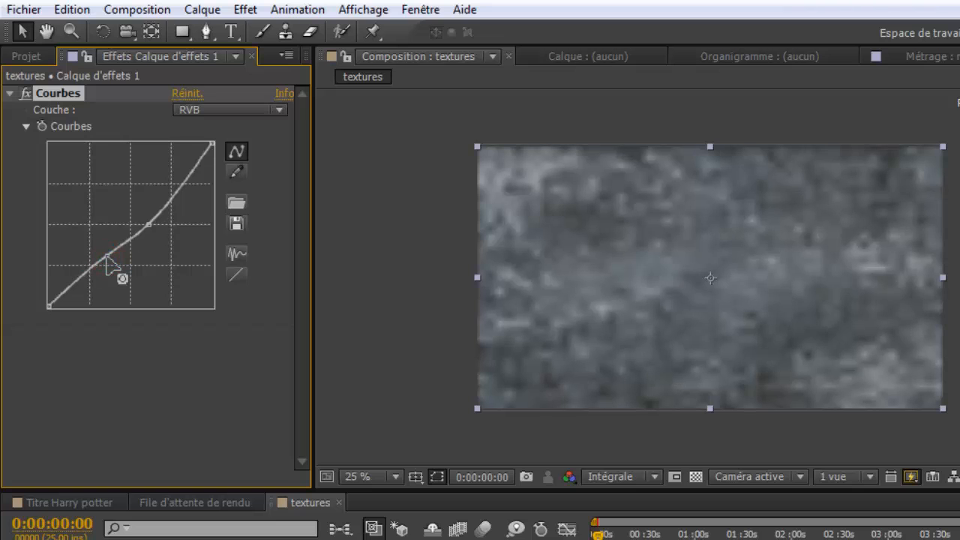
left_click_drag(106, 256, 114, 262)
Bend the Alpha curve slightly above the diagonal at its midpoint.
left_click(250, 112)
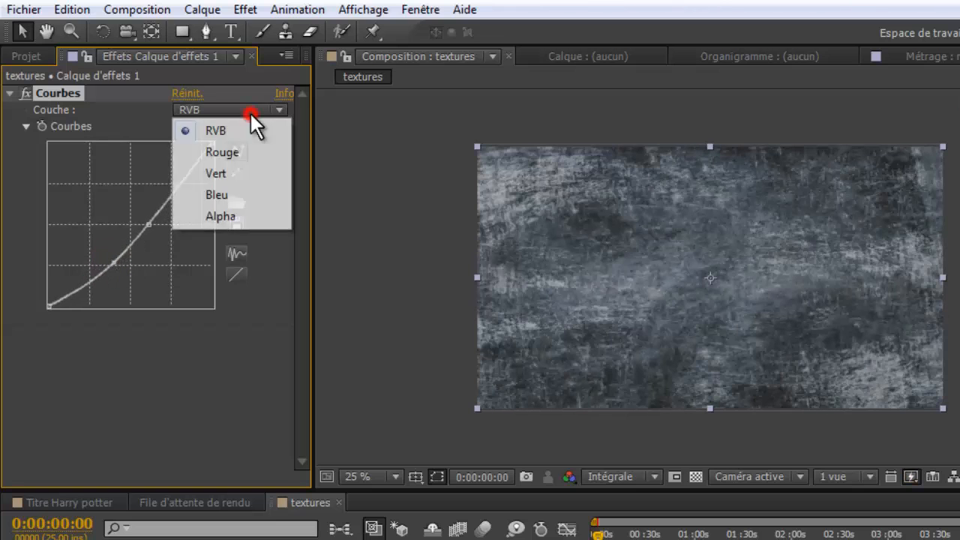
left_click(238, 217)
left_click_drag(124, 232, 137, 210)
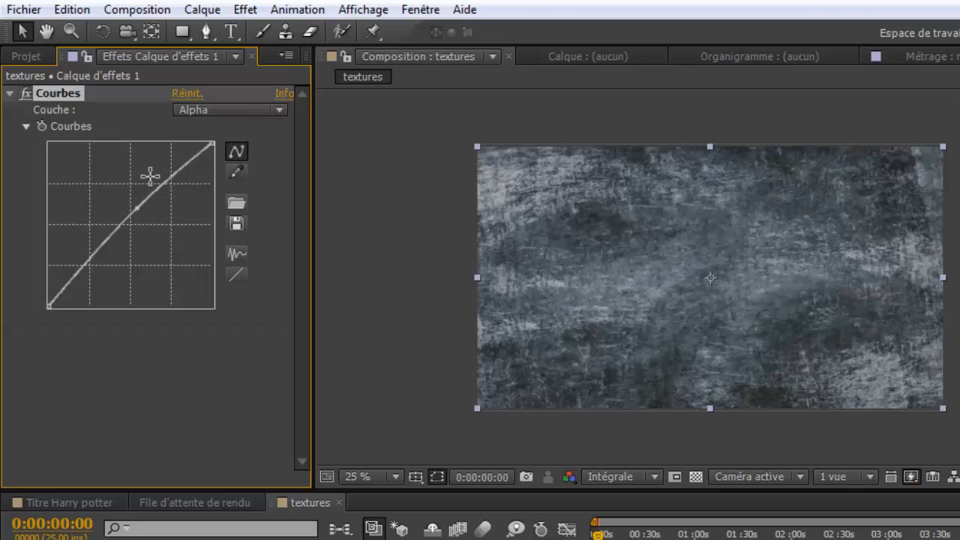
Add a highlight point to the RVB curve and raise it for an S-shaped contrast boost, then deselect the adjustment layer.
left_click(225, 110)
left_click(222, 131)
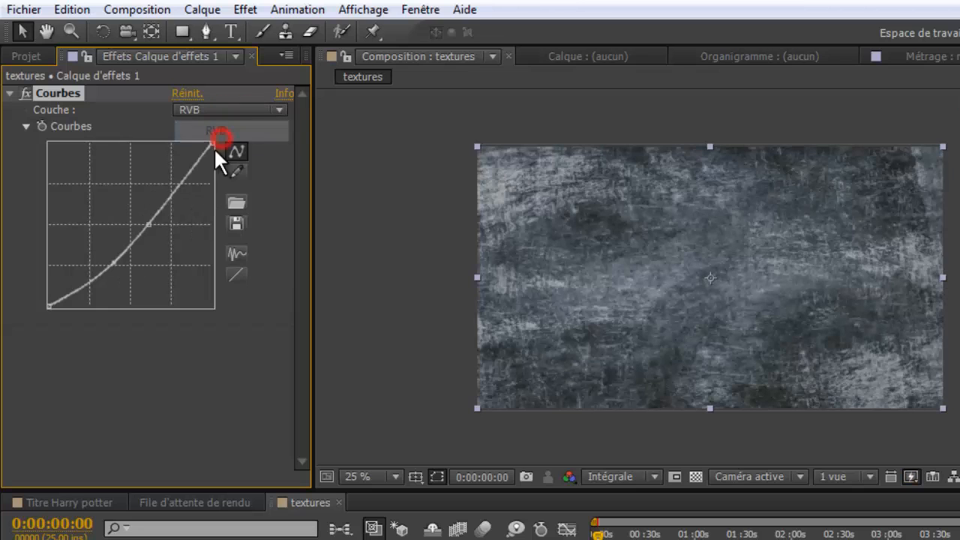
left_click_drag(172, 200, 165, 196)
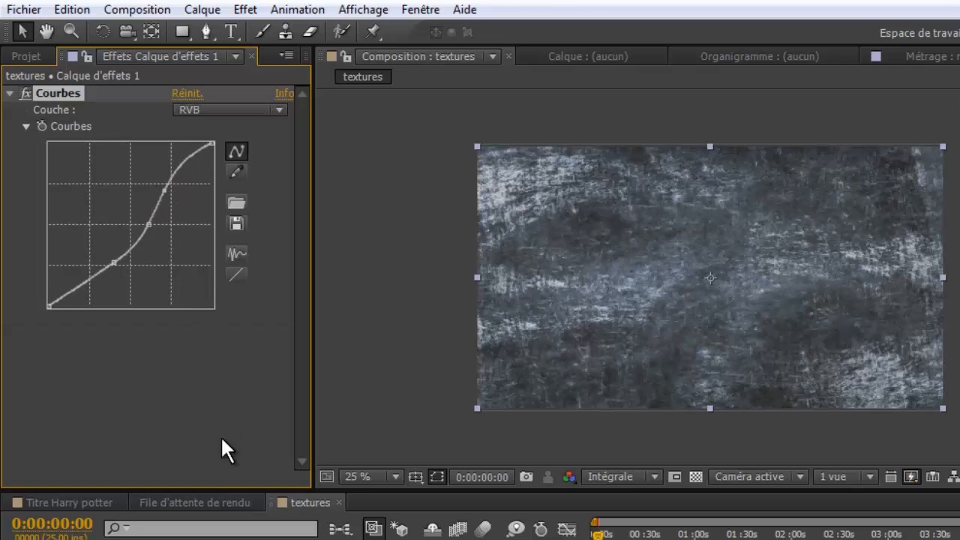
key("ctrl+shift+a")
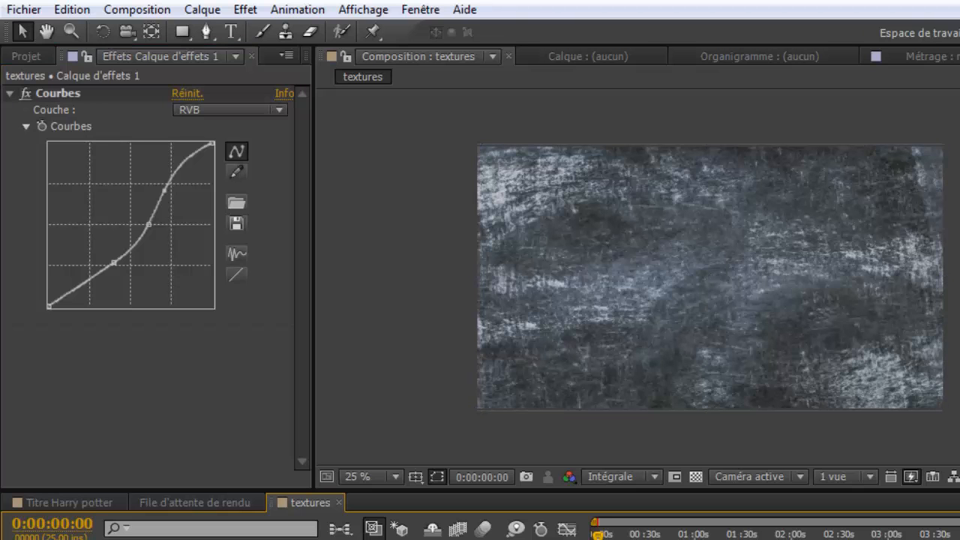
left_click(9, 93)
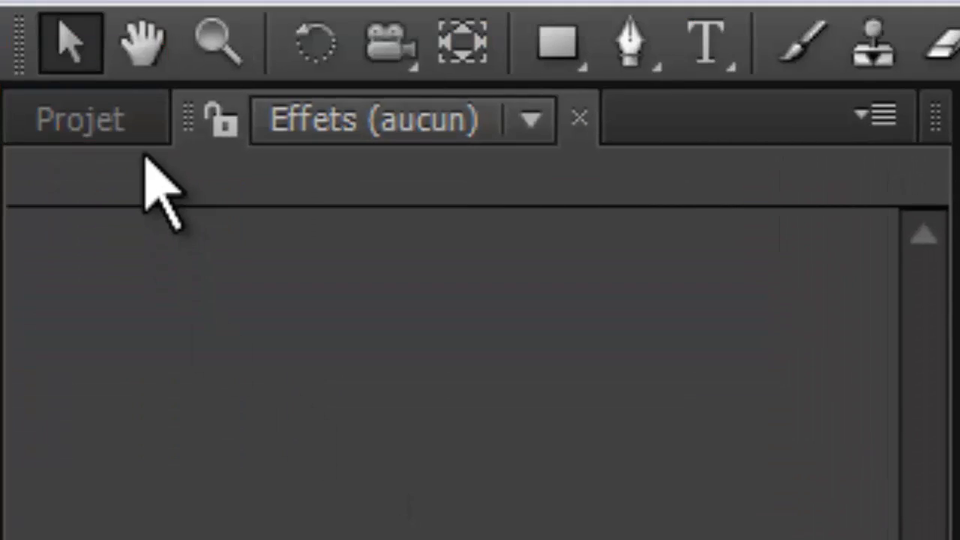
Place the textures composition below the Harry Potter text layer in Titre Harry potter and give it the Alpha Harry Potter track matte.
left_click(124, 133)
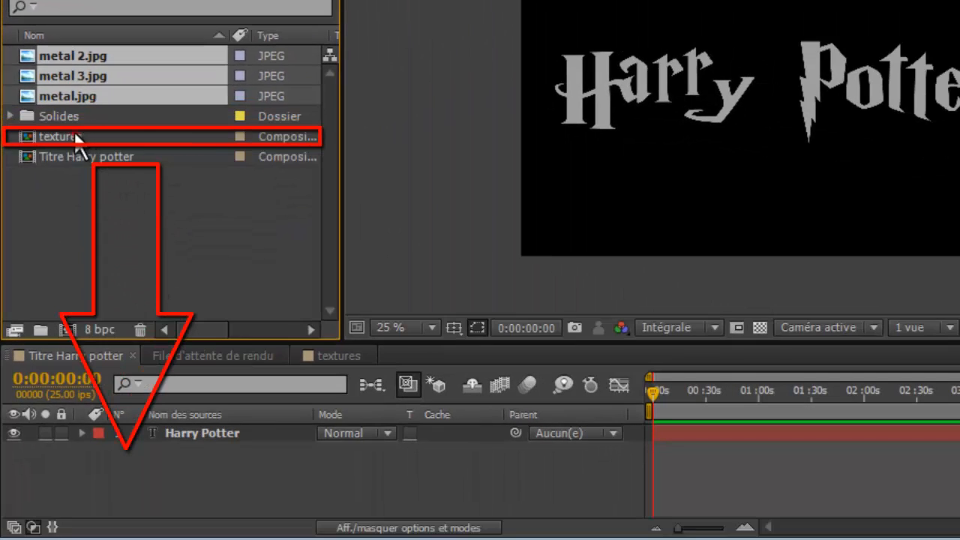
left_click_drag(78, 139, 102, 452)
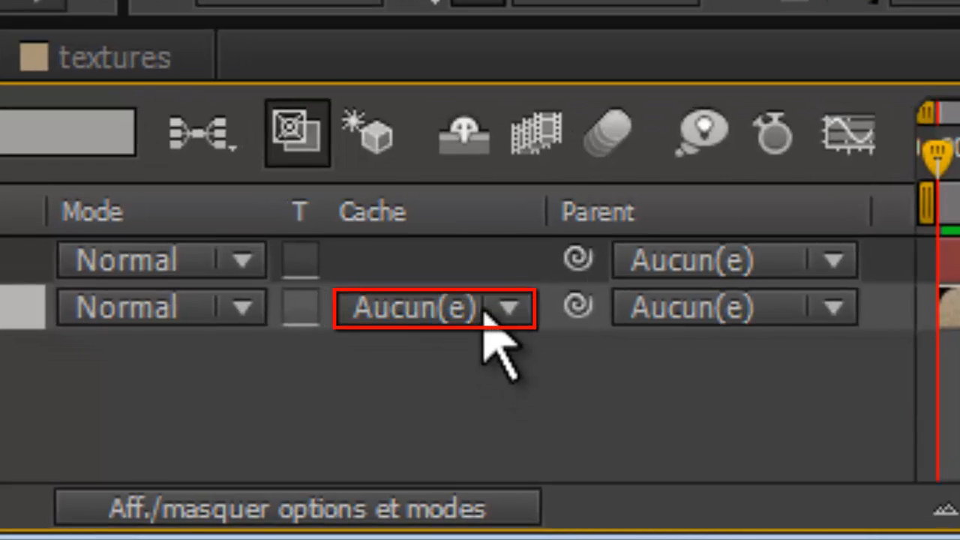
left_click(492, 403)
left_click(590, 67)
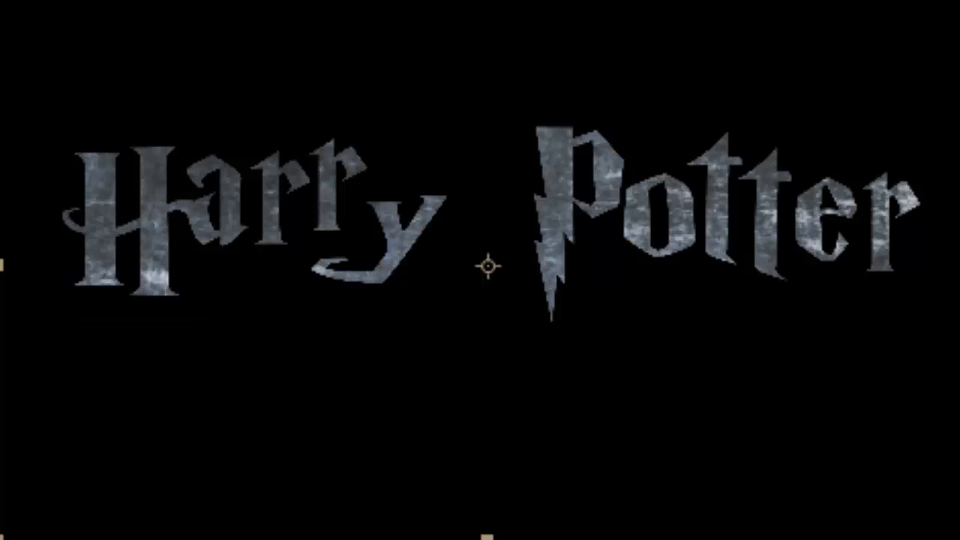
Remove the track matte from the textures layer and make the Harry Potter text layer visible again.
left_click(293, 422)
left_click(435, 188)
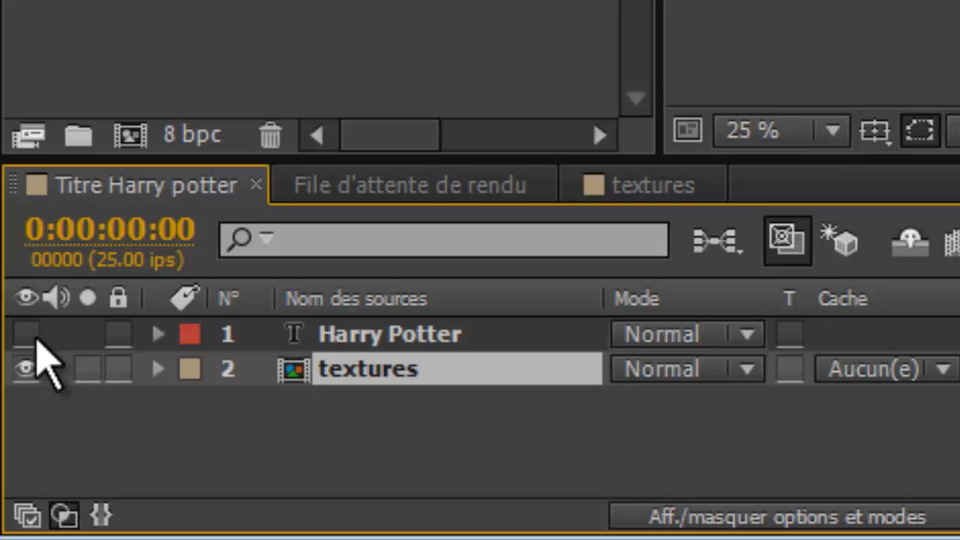
left_click(27, 334)
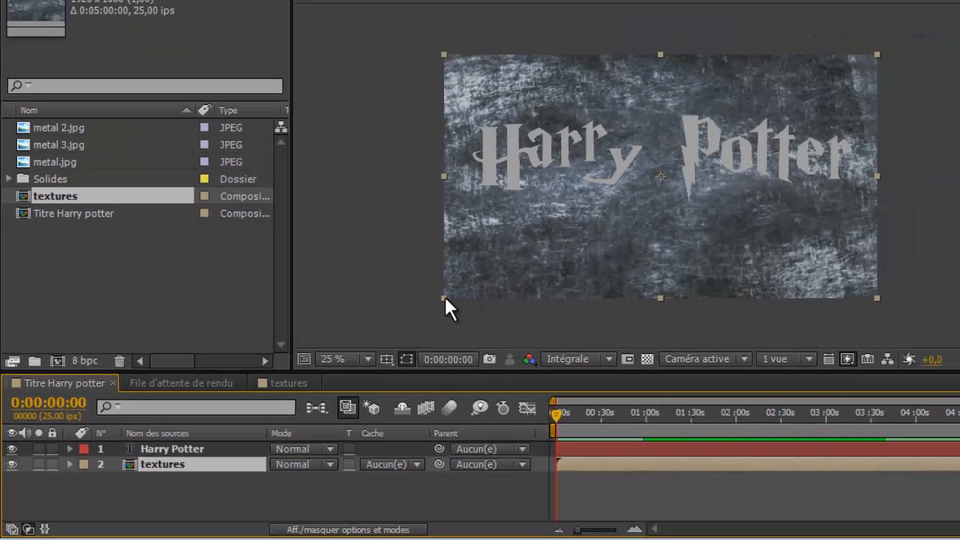
Shrink the textures layer to a wide band just covering the Harry Potter lettering, positioned at about 964, 456.
left_click_drag(445, 298, 476, 219)
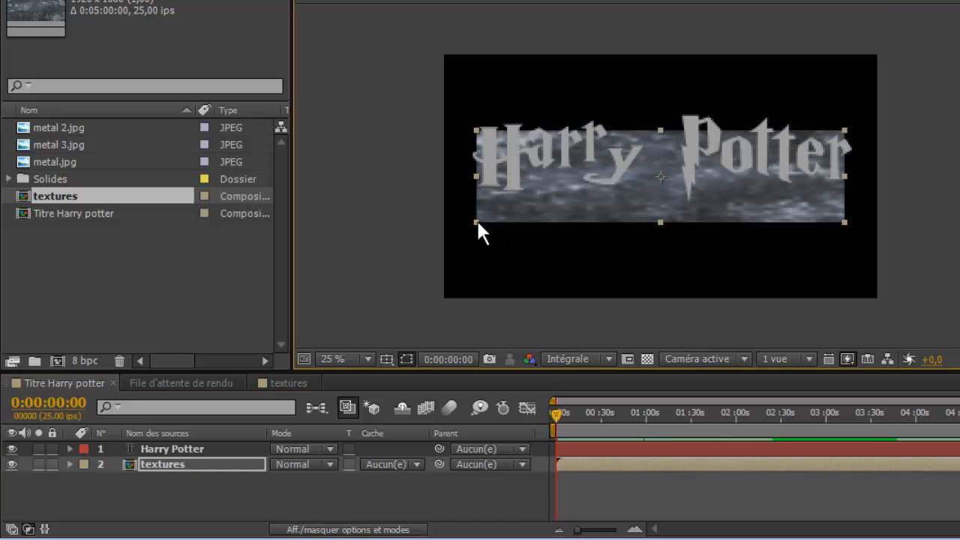
left_click(541, 205)
left_click_drag(541, 201, 543, 188)
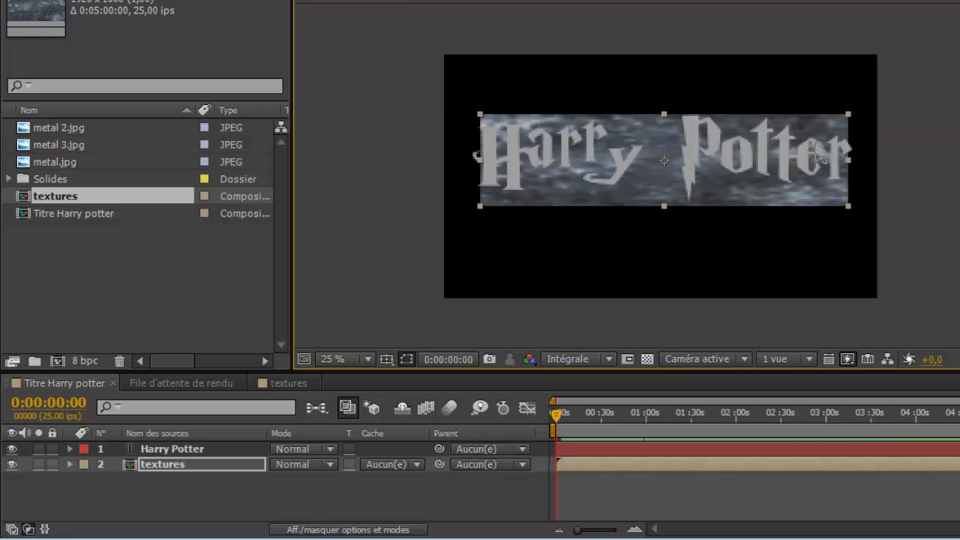
left_click_drag(623, 151, 612, 151)
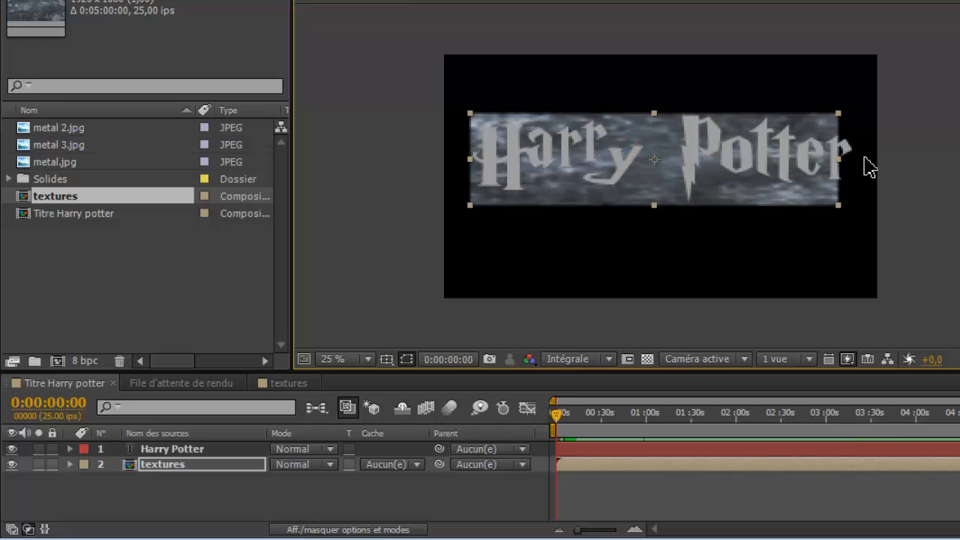
left_click(839, 159)
left_click_drag(843, 159, 800, 147)
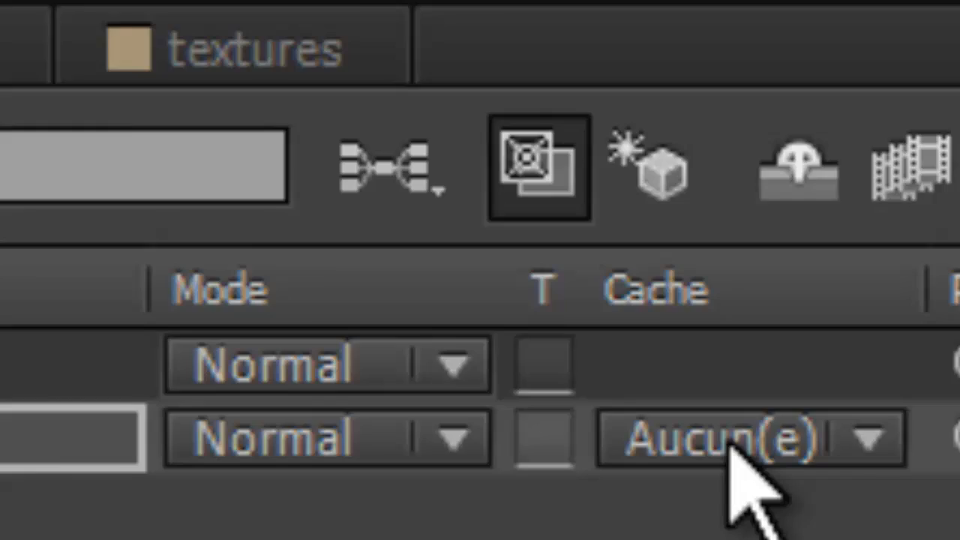
Set the resized textures layer's track matte to Alpha Harry Potter and deselect the layer.
left_click(387, 465)
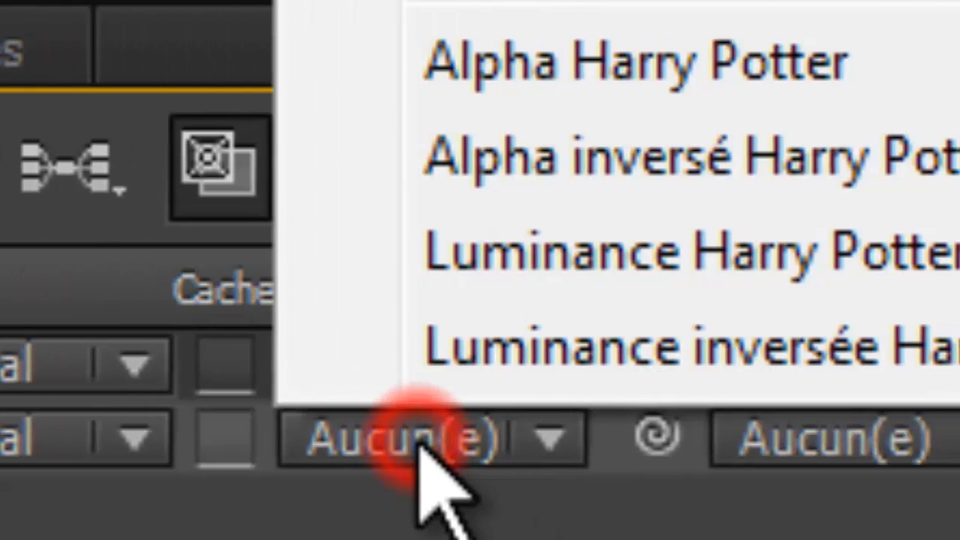
left_click(649, 68)
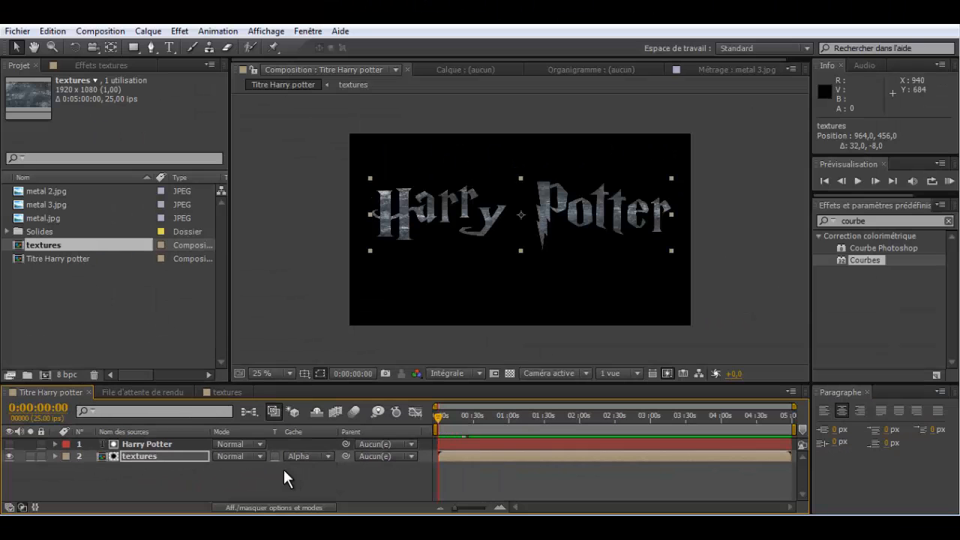
left_click(283, 468)
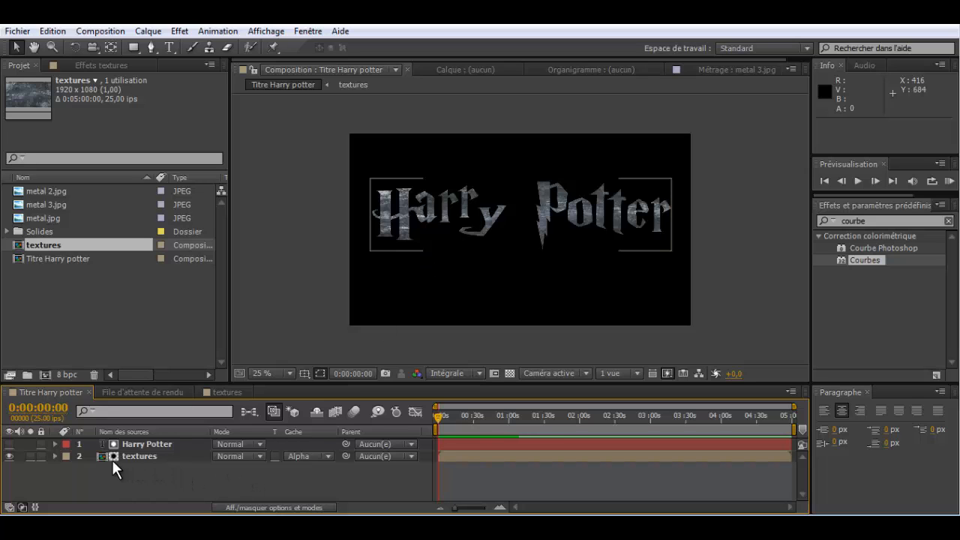
Move the textures layer to about 916, 408, enlarge its height and width to cover the whole lettering, and deselect it.
left_click(136, 456)
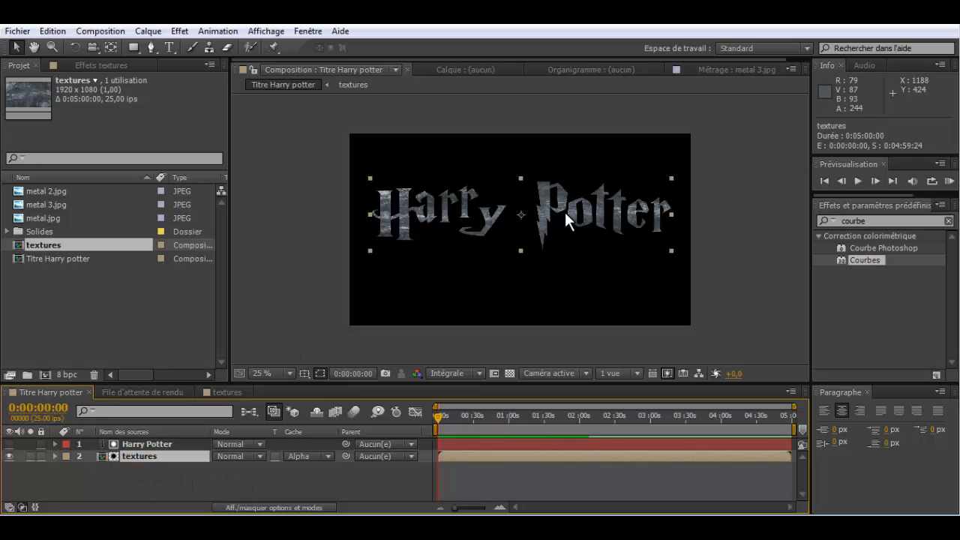
left_click_drag(573, 220, 565, 212)
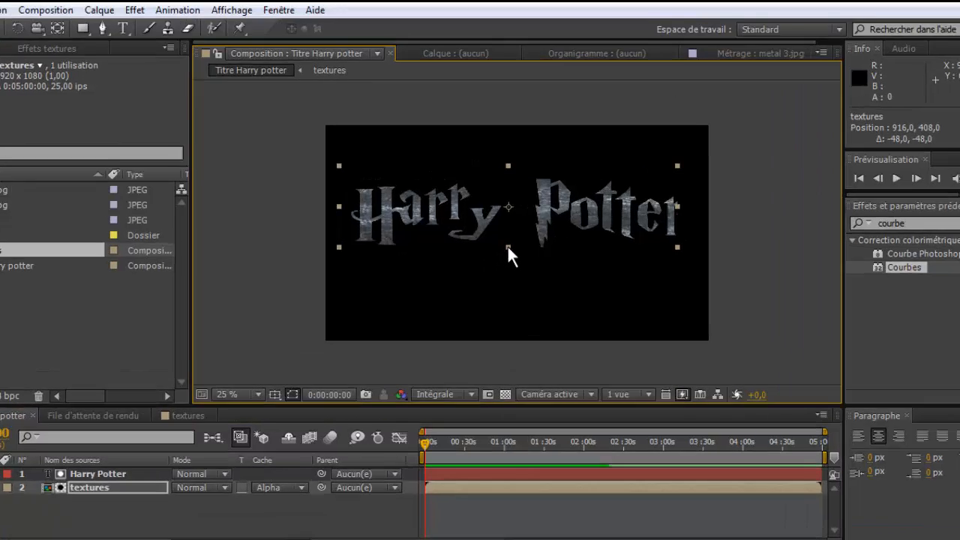
left_click_drag(508, 246, 508, 255)
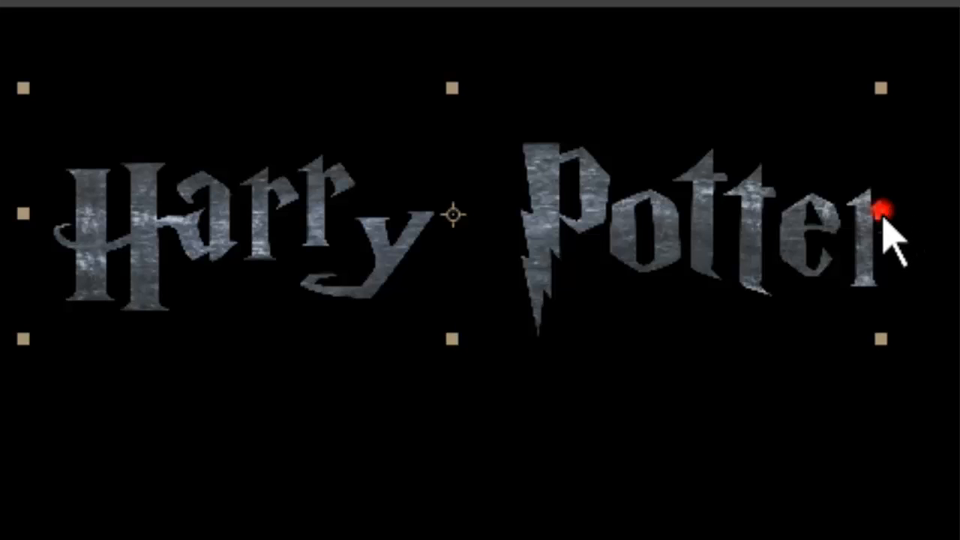
left_click_drag(881, 213, 914, 216)
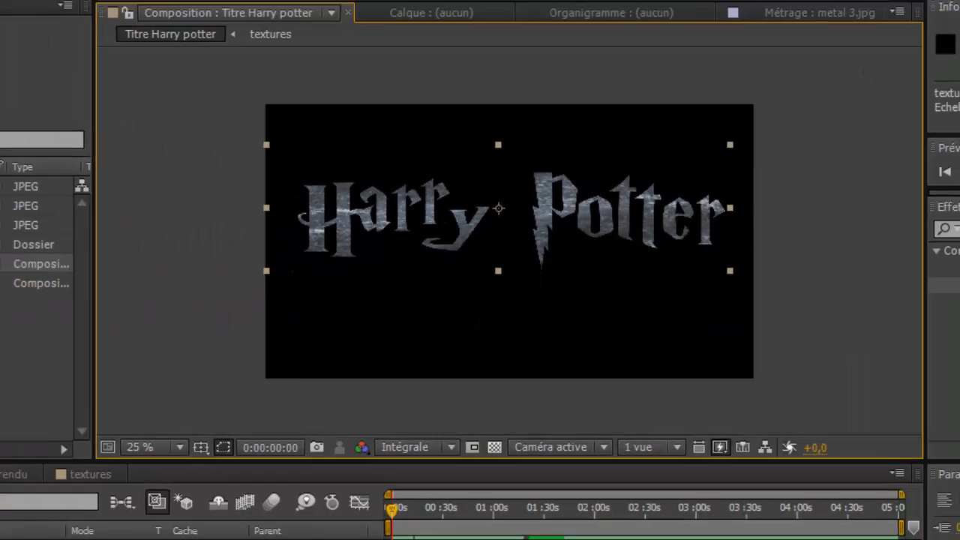
left_click(154, 497)
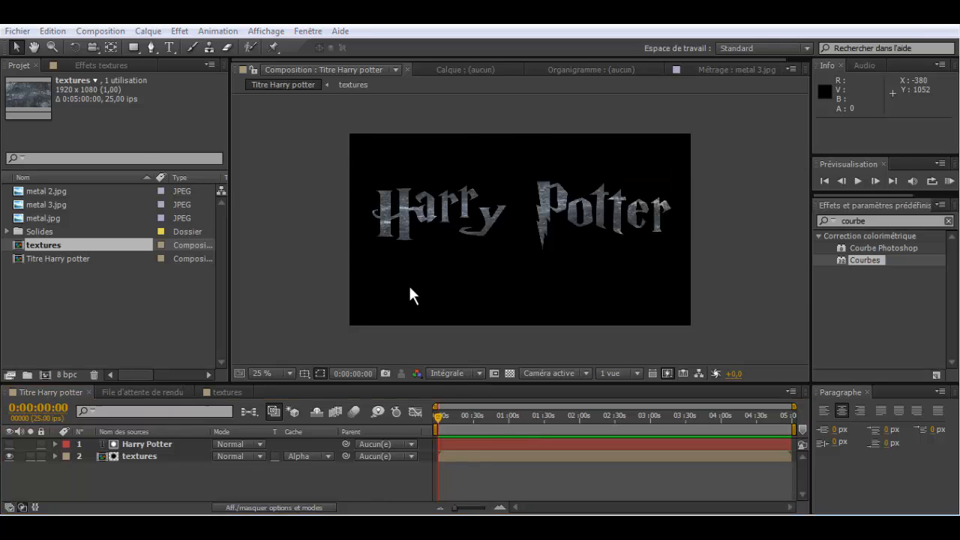
Switch to the browser to examine the reference Harry Potter logo, and return to After Effects to compare it with the title text layer.
key("alt+Tab")
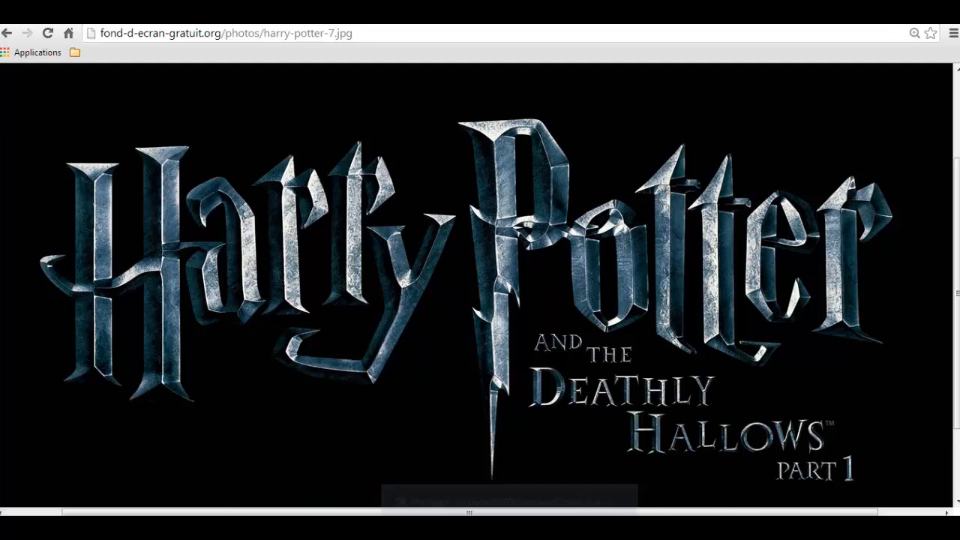
left_click(113, 514)
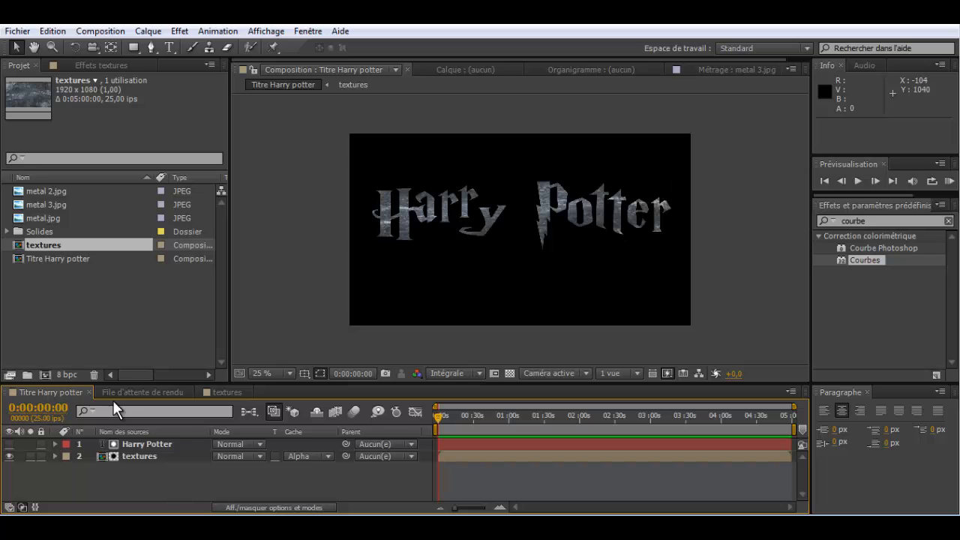
left_click(132, 443)
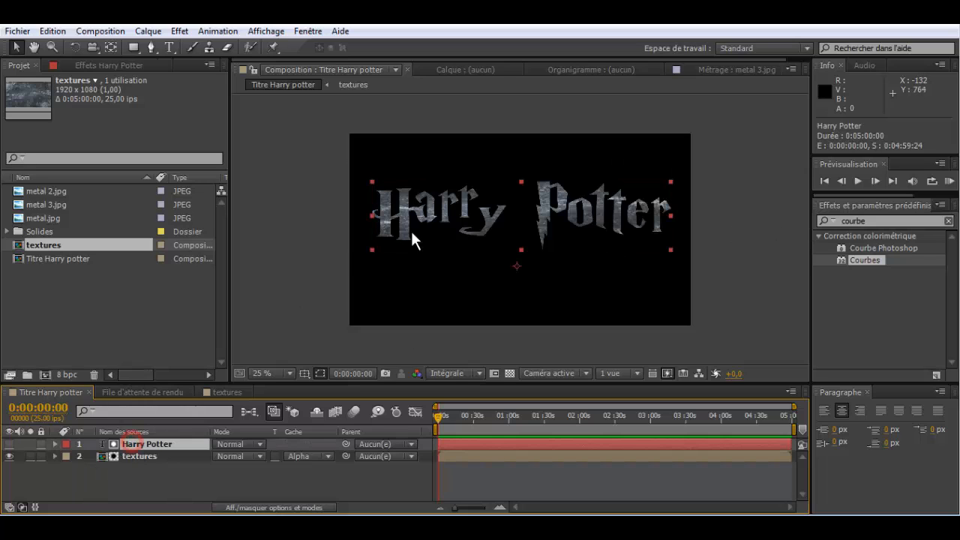
mouse_move(521, 249)
left_mouse_down()
mouse_move(522, 258)
mouse_move(520, 250)
left_mouse_up()
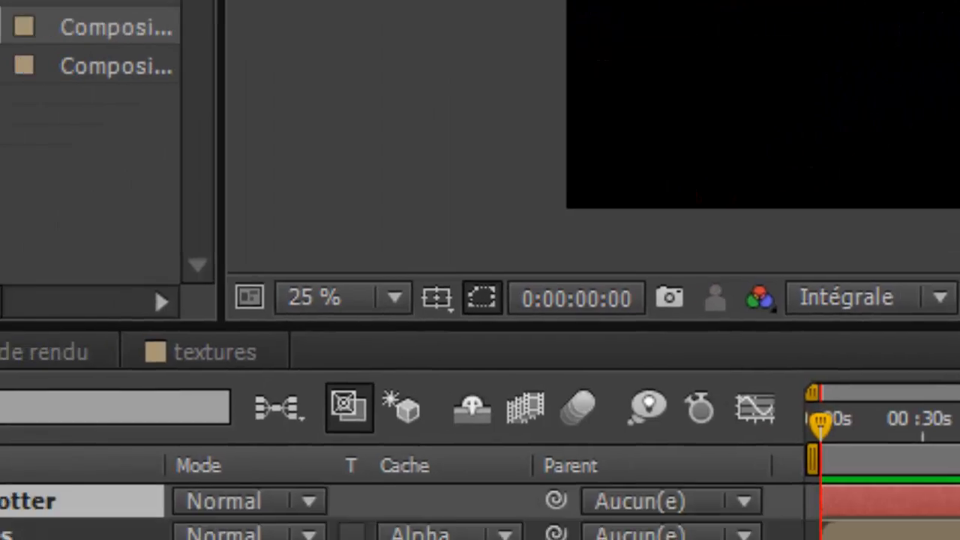
Add the Biseautage et estampage layer style to the textures layer and expand its settings.
left_click(426, 279)
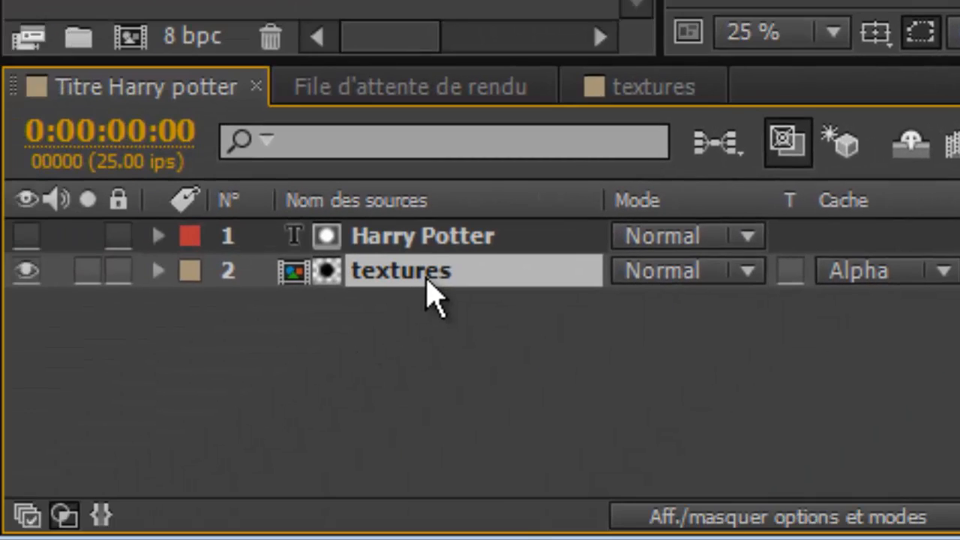
right_click(435, 298)
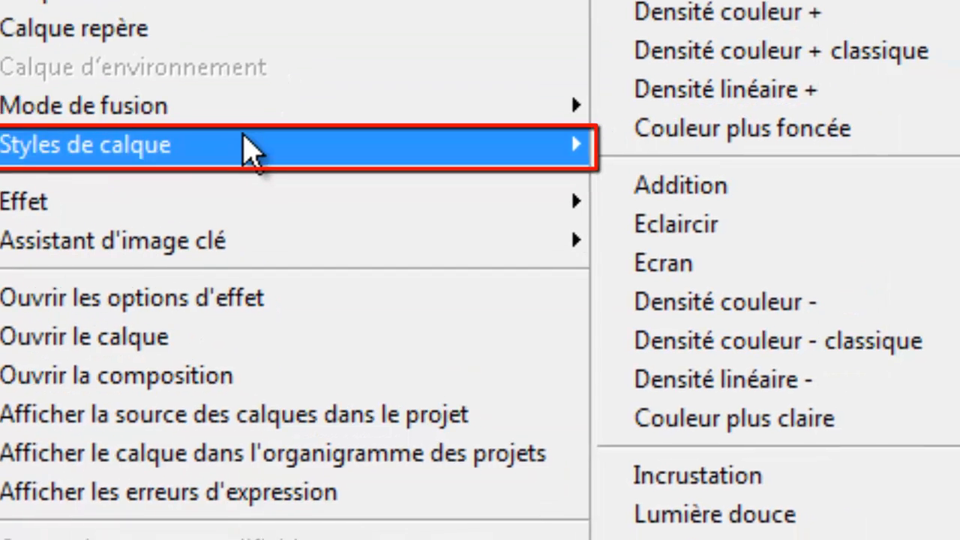
mouse_move(290, 165)
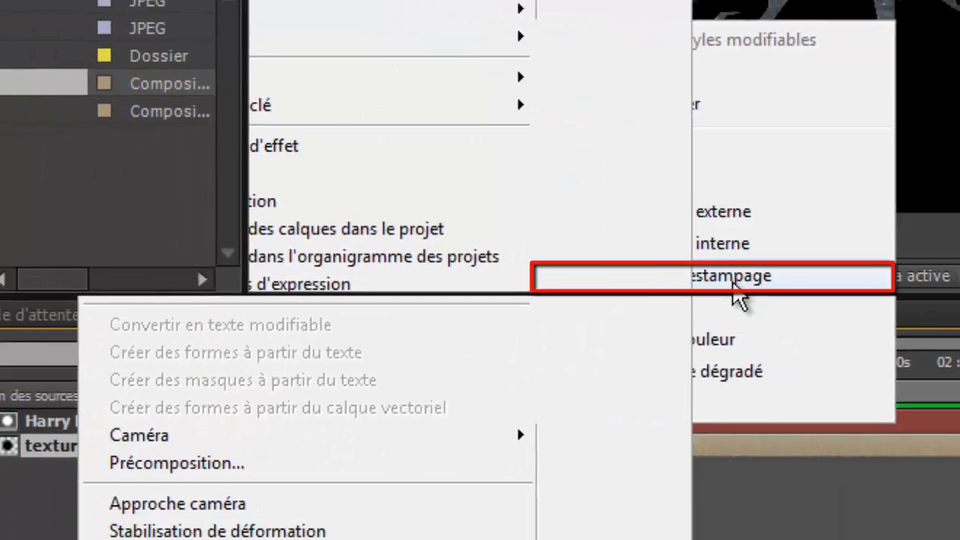
left_click(733, 279)
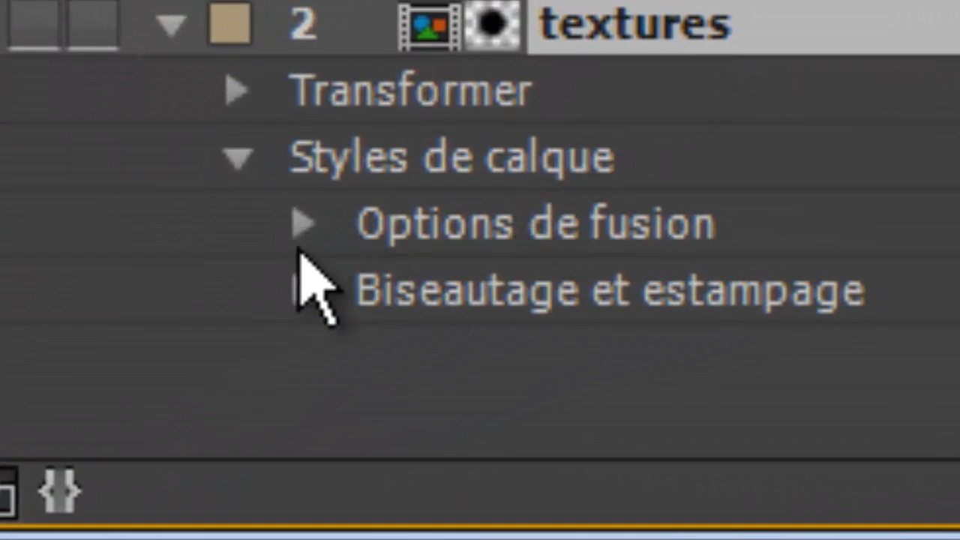
left_click(308, 300)
scroll(308, 300, "down", 5)
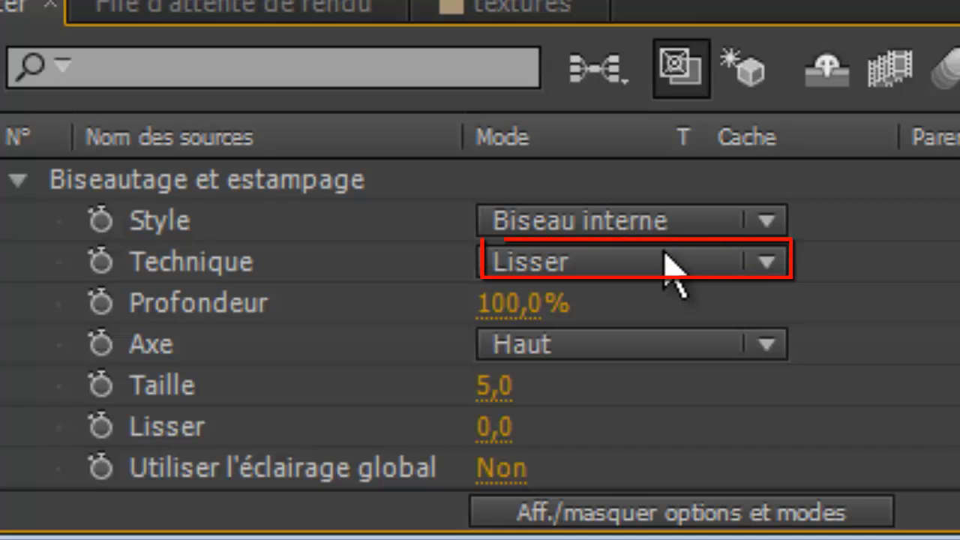
Keep the bevel's Style at Biseau interne and set its Technique to Ciselage léger.
left_click(671, 225)
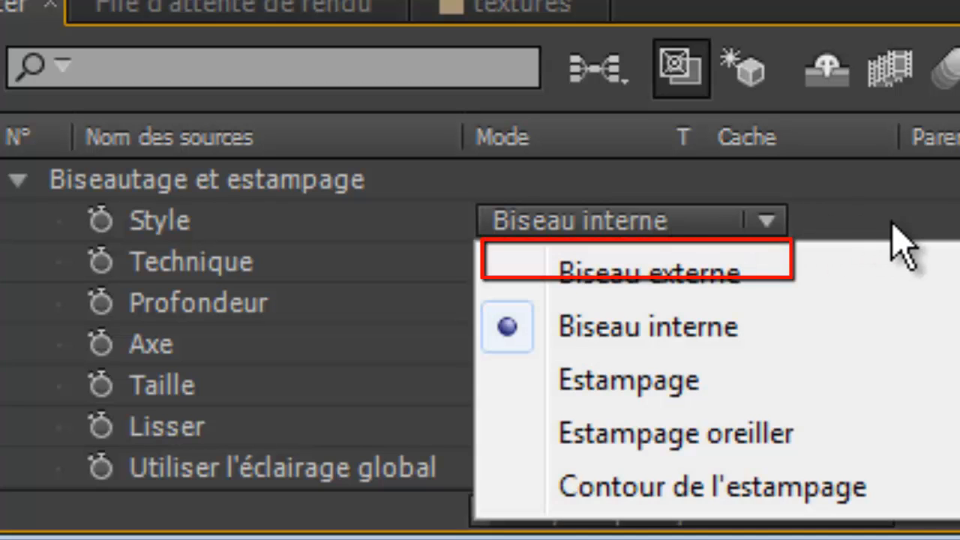
left_click(891, 222)
left_click(741, 270)
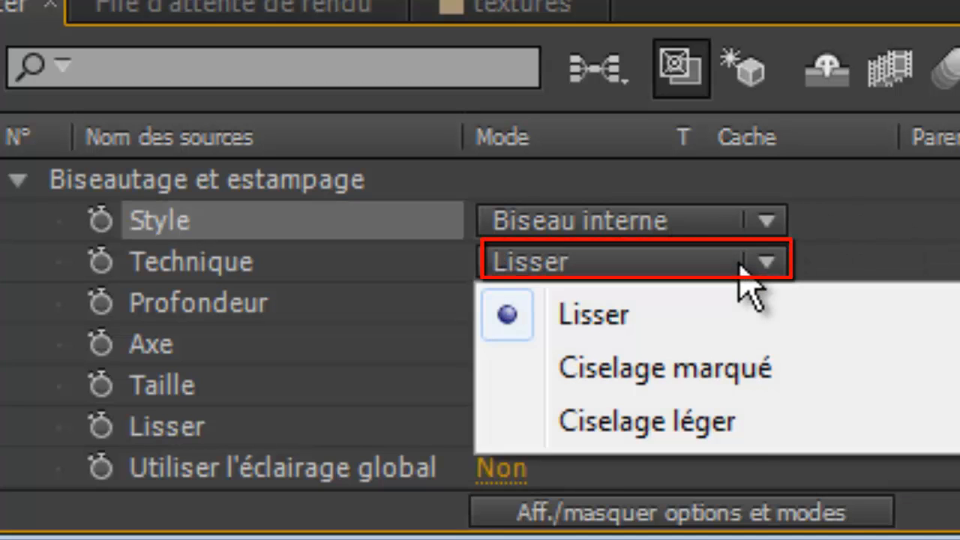
left_click(748, 447)
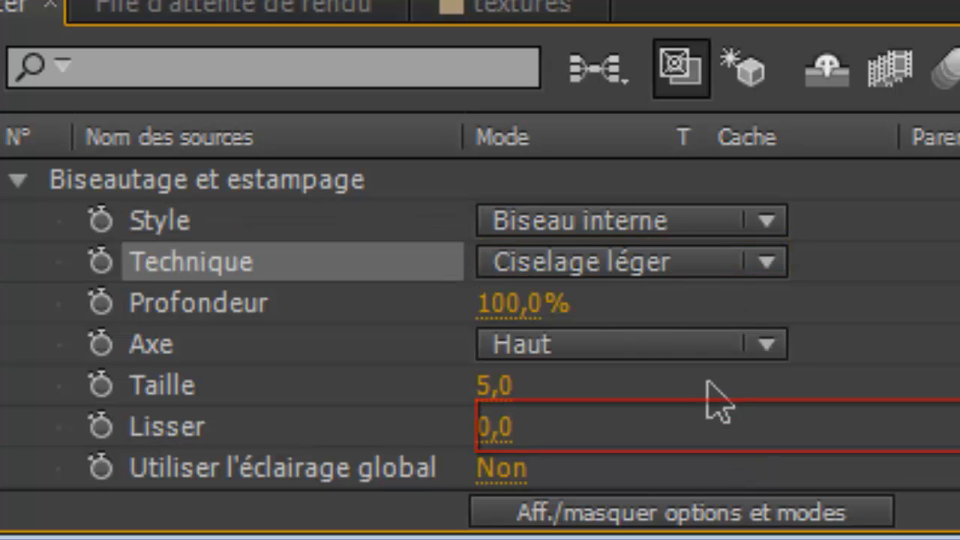
Set the bevel's Profondeur to 900% and its Taille to 50.
left_click(510, 306)
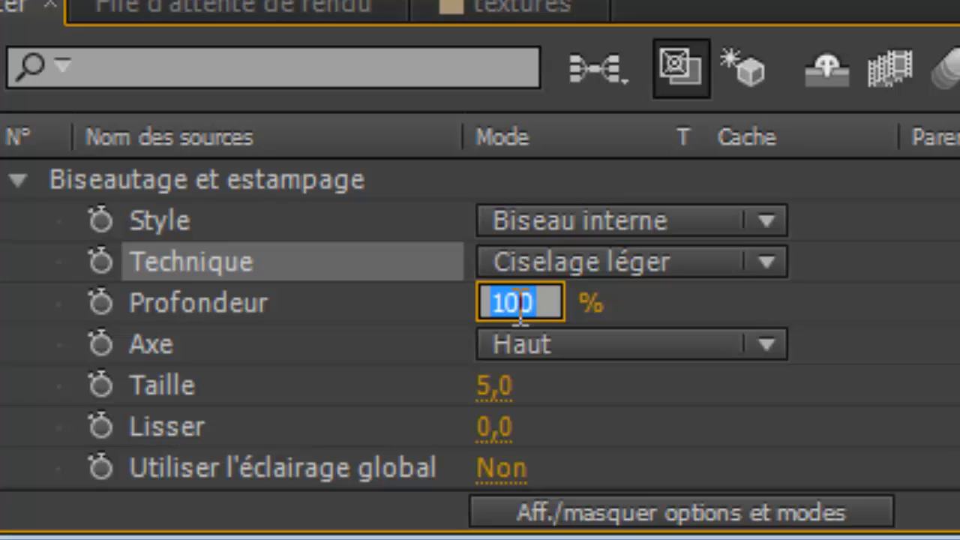
type("900")
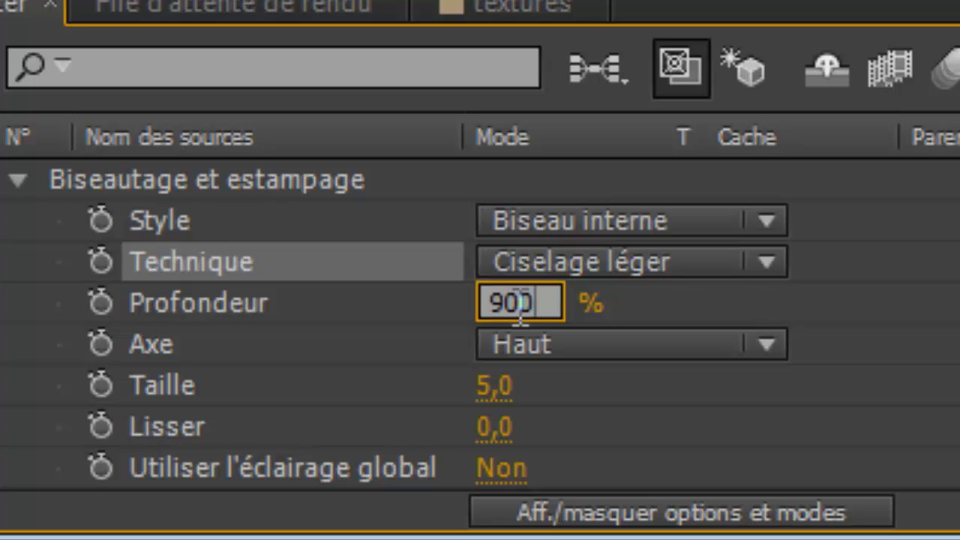
key("Return")
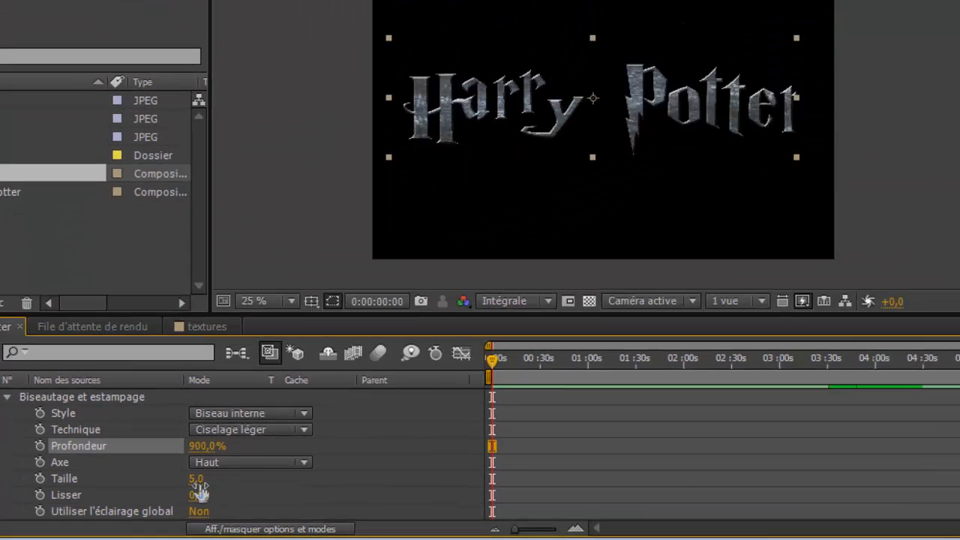
left_click(494, 385)
type("50")
key("Return")
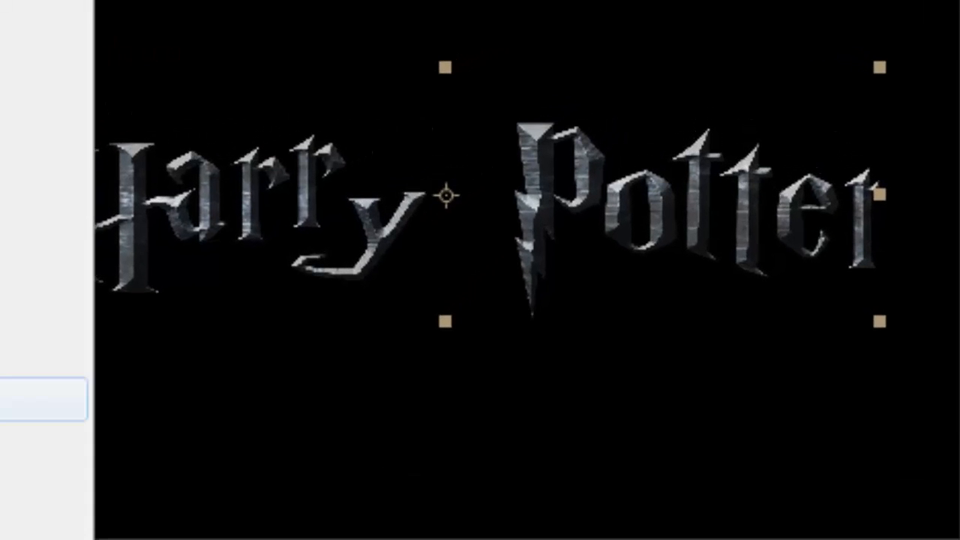
Try rotating the textures layer by about 12.5° and undo the rotation.
left_click(45, 83)
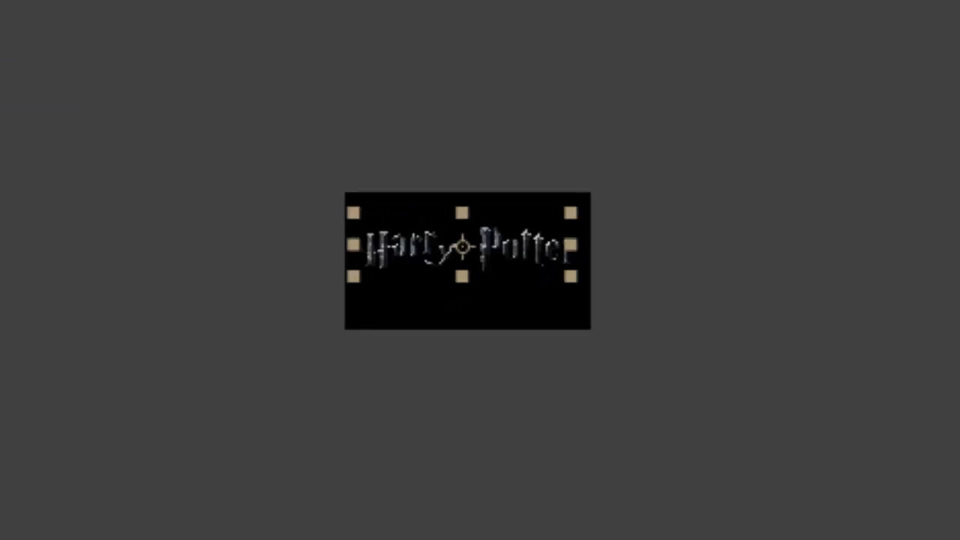
left_click(44, 264)
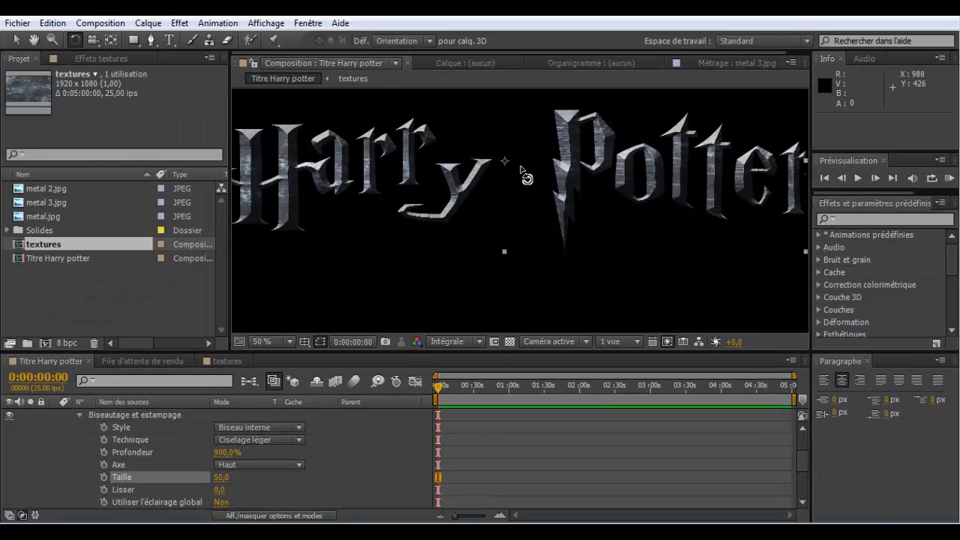
left_click_drag(523, 173, 516, 171)
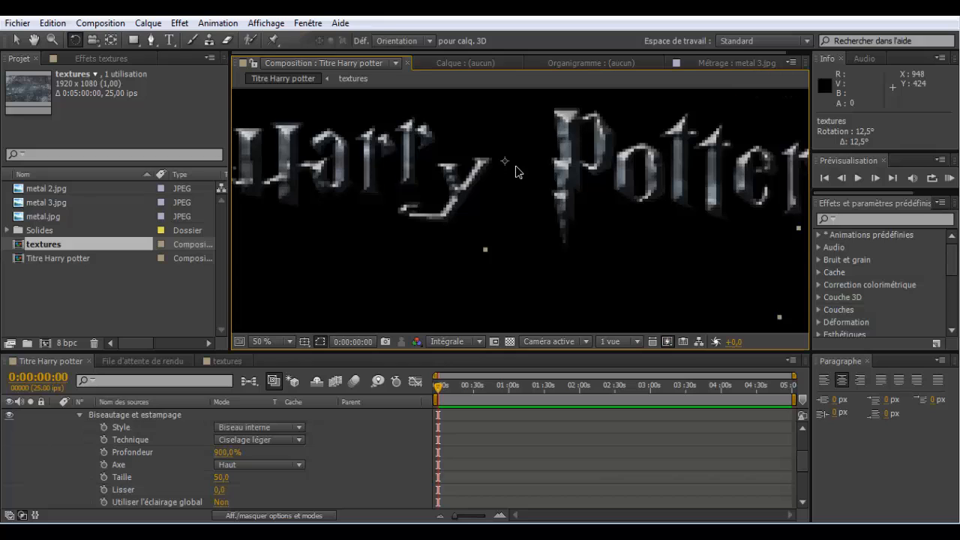
key("ctrl+z")
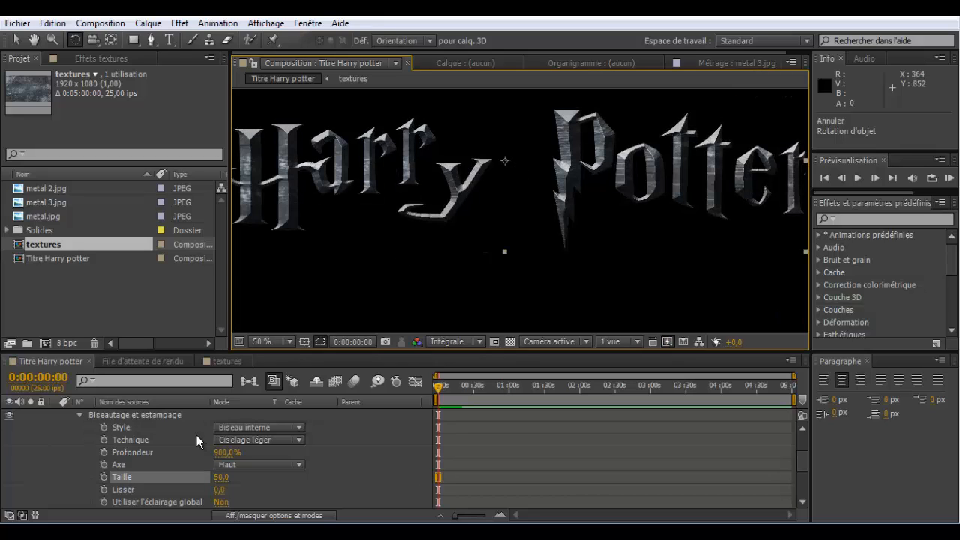
Collapse the textures layer's properties, deselect the layer, and return to the Selection tool.
left_click(77, 416)
left_click(56, 426)
left_click(222, 463)
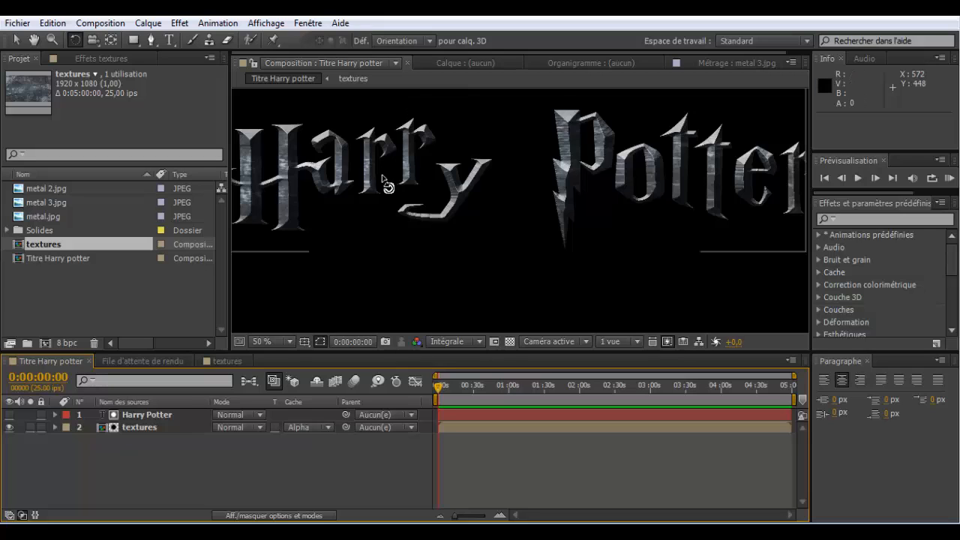
left_click(17, 40)
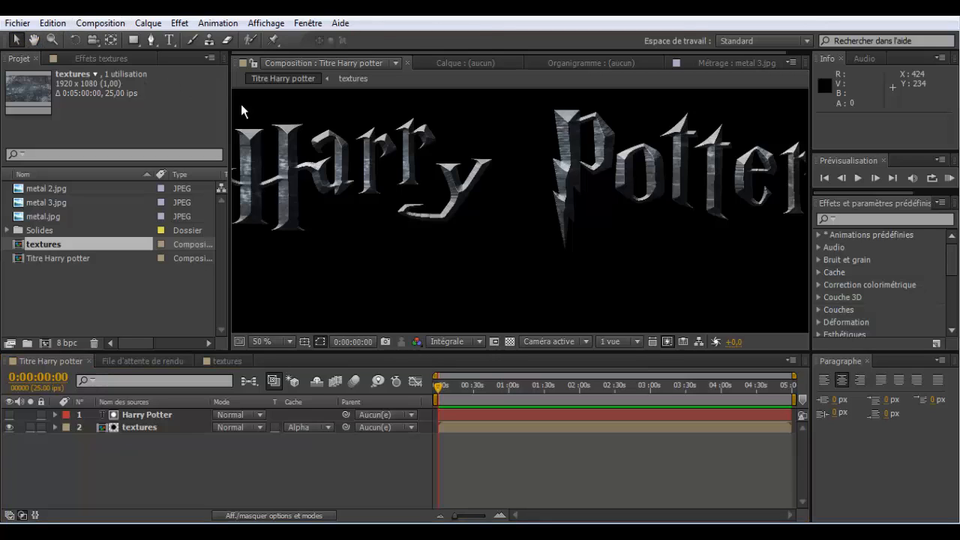